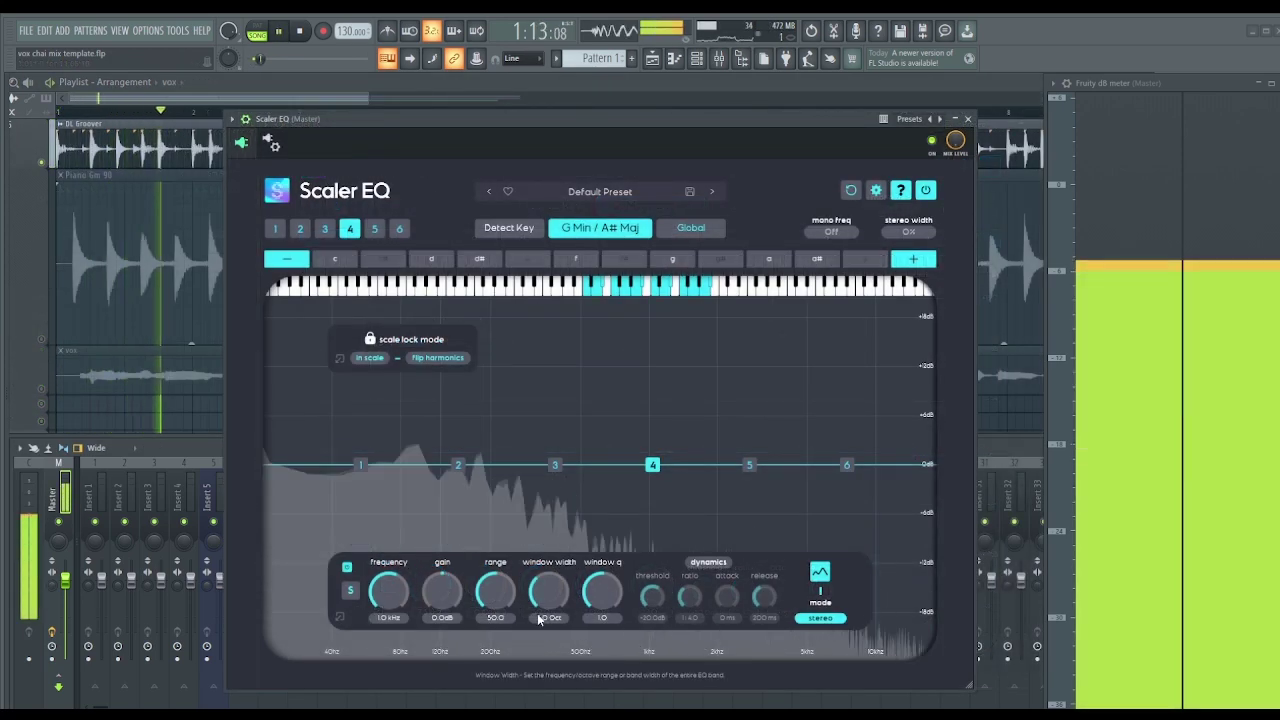
Raise band 4 to +18 dB with Q 2.0 and 0.5 Oct width, then sweep it to 778 Hz
{"action": "left_click_drag", "start_coordinate": [652, 464], "coordinate": [652, 344]}
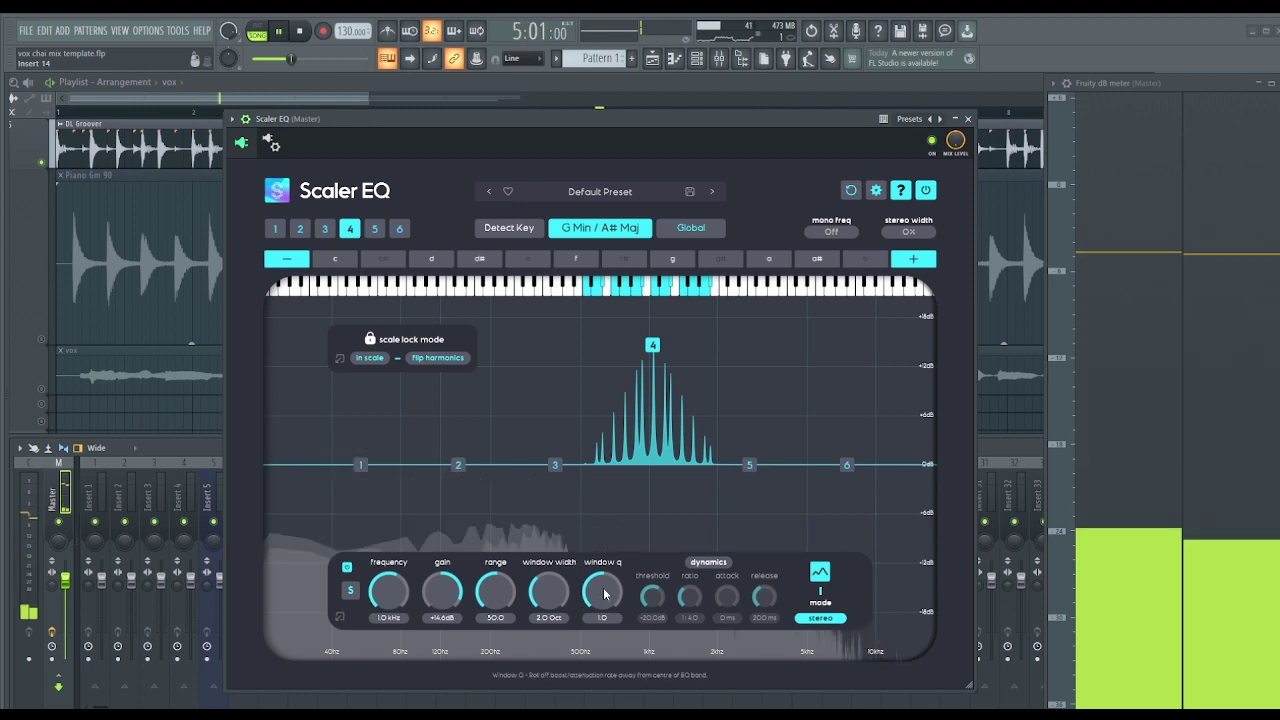
{"action": "left_click_drag", "start_coordinate": [601, 586], "coordinate": [594, 457]}
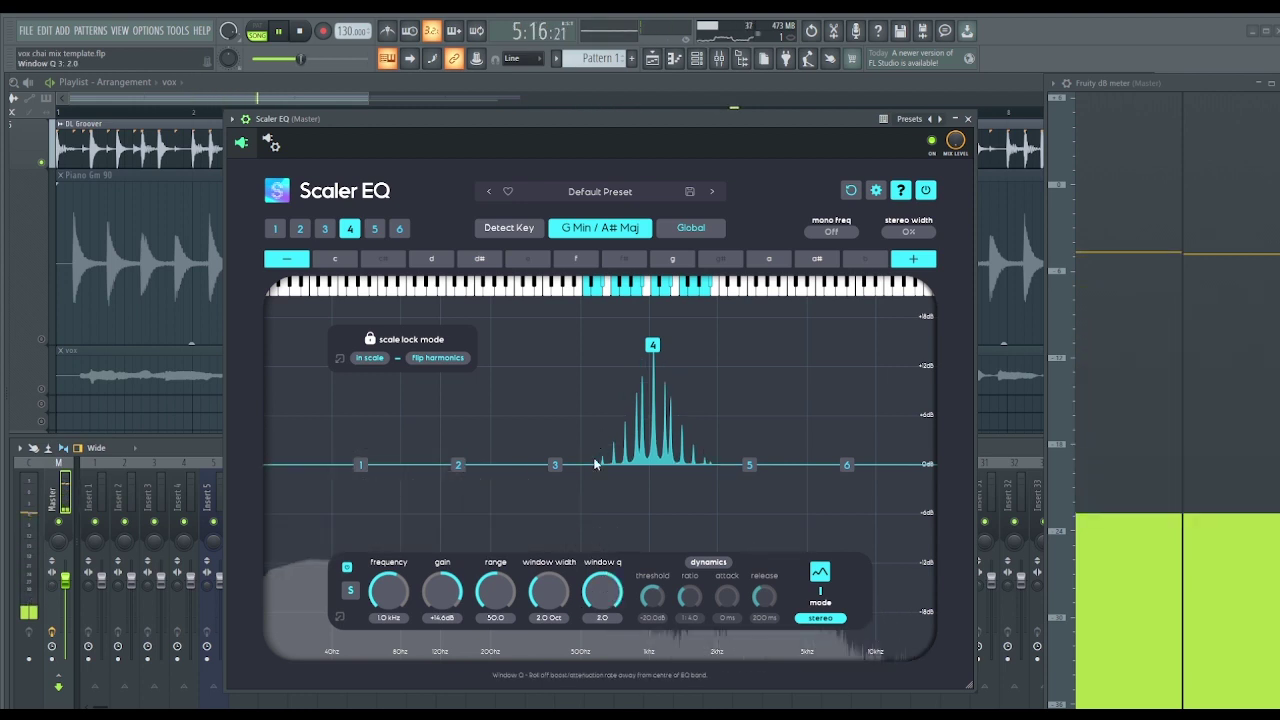
{"action": "left_click_drag", "start_coordinate": [540, 605], "coordinate": [545, 655]}
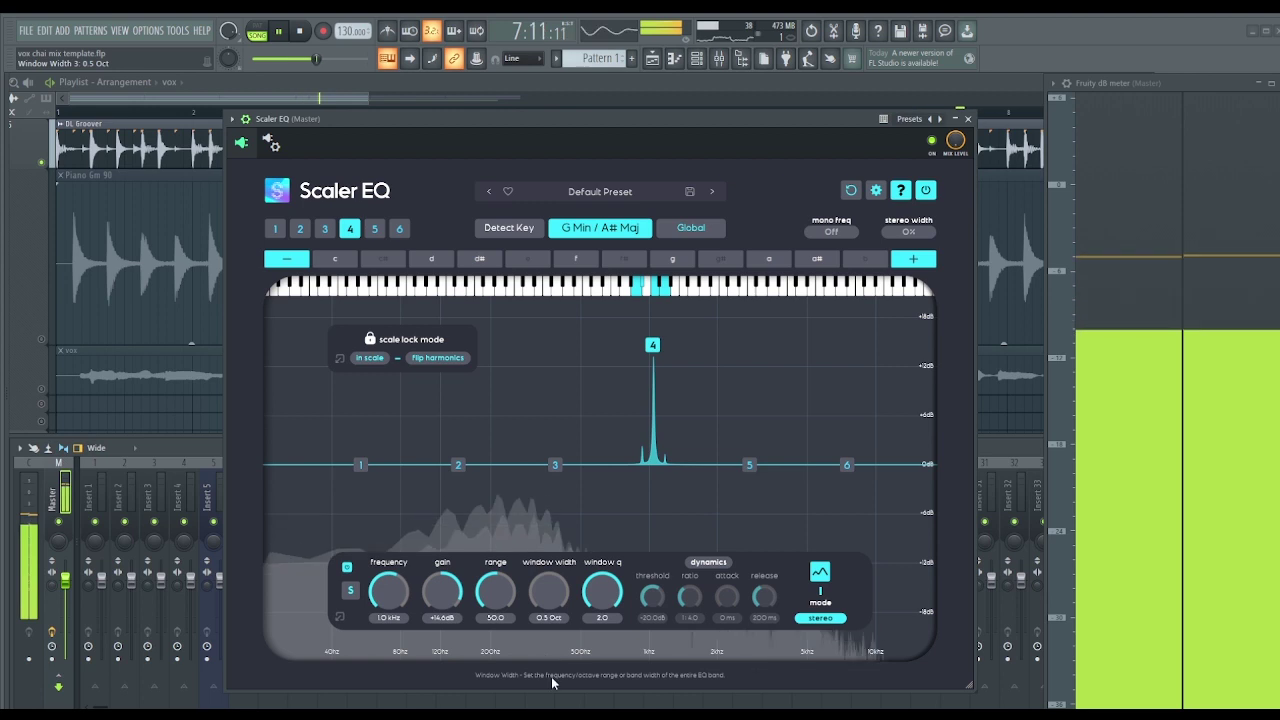
{"action": "left_click_drag", "start_coordinate": [442, 592], "coordinate": [440, 482]}
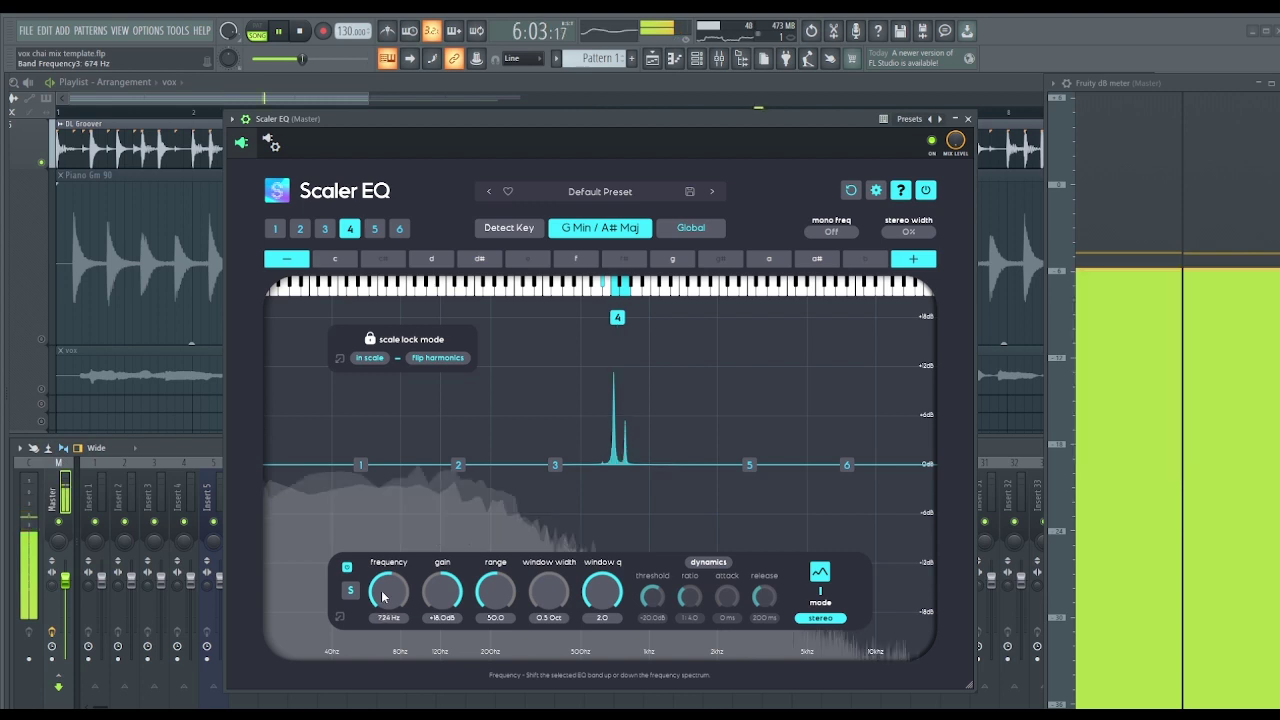
{"action": "scroll", "coordinate": [383, 595], "scroll_direction": "up", "scroll_amount": 2}
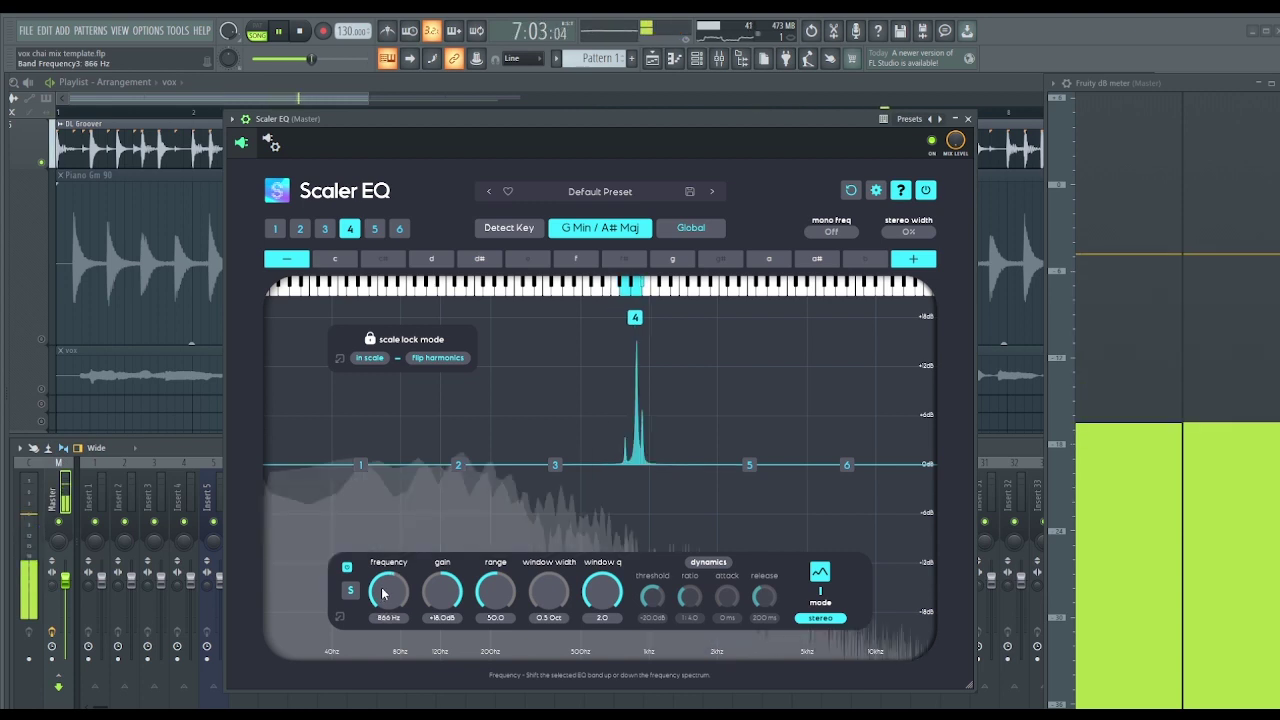
{"action": "scroll", "coordinate": [383, 595], "scroll_direction": "down", "scroll_amount": 1}
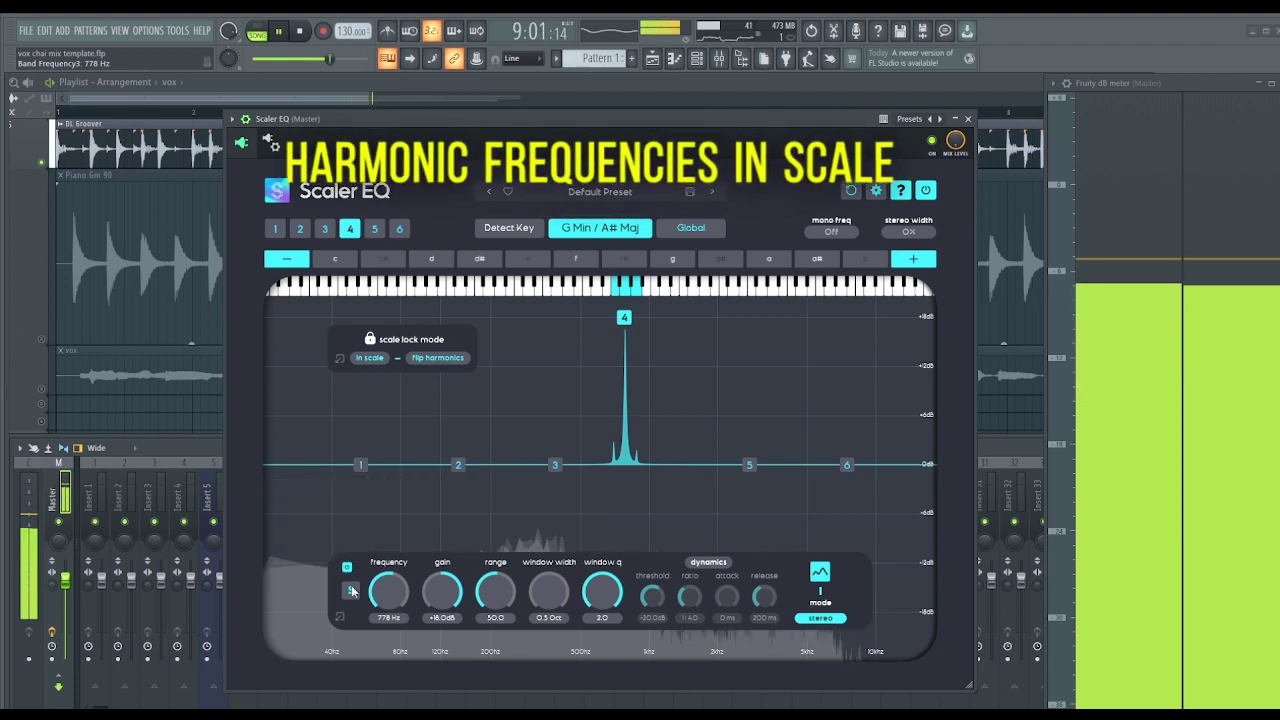
Solo band 4 and sweep its frequency down, then back up to 583 Hz
{"action": "left_click", "coordinate": [351, 591]}
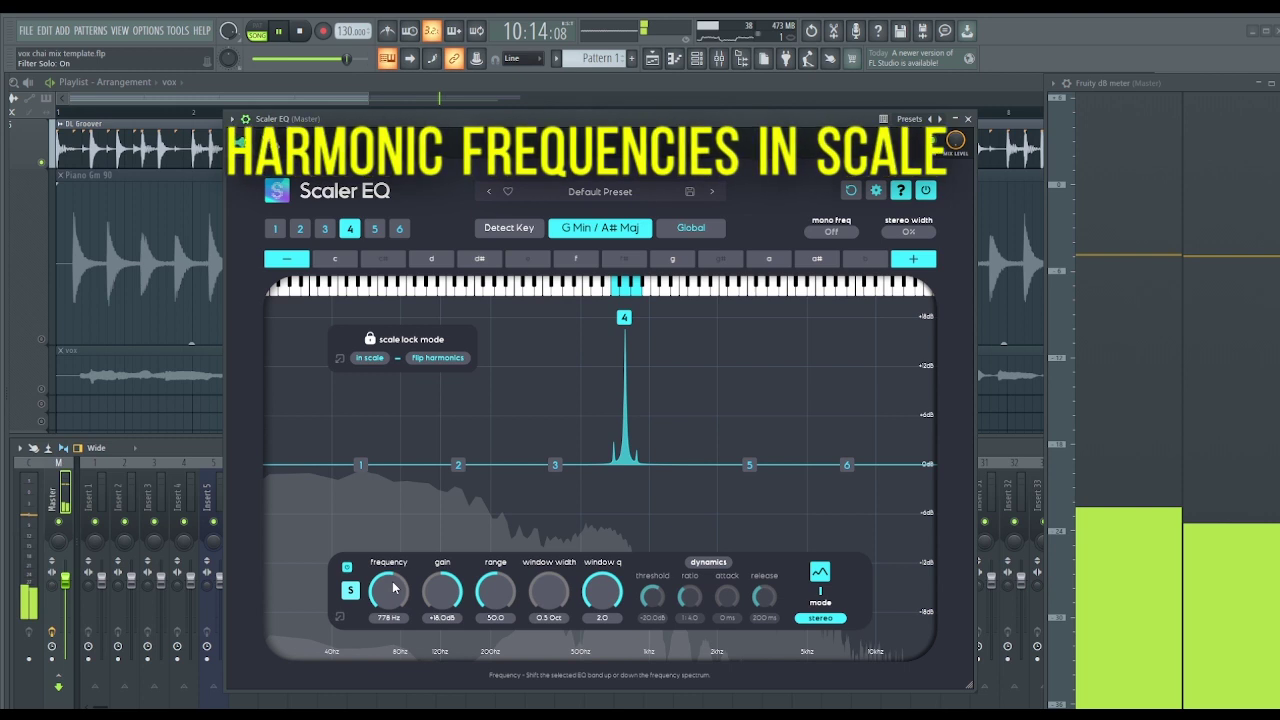
{"action": "scroll", "coordinate": [393, 590], "scroll_direction": "down", "scroll_amount": 3}
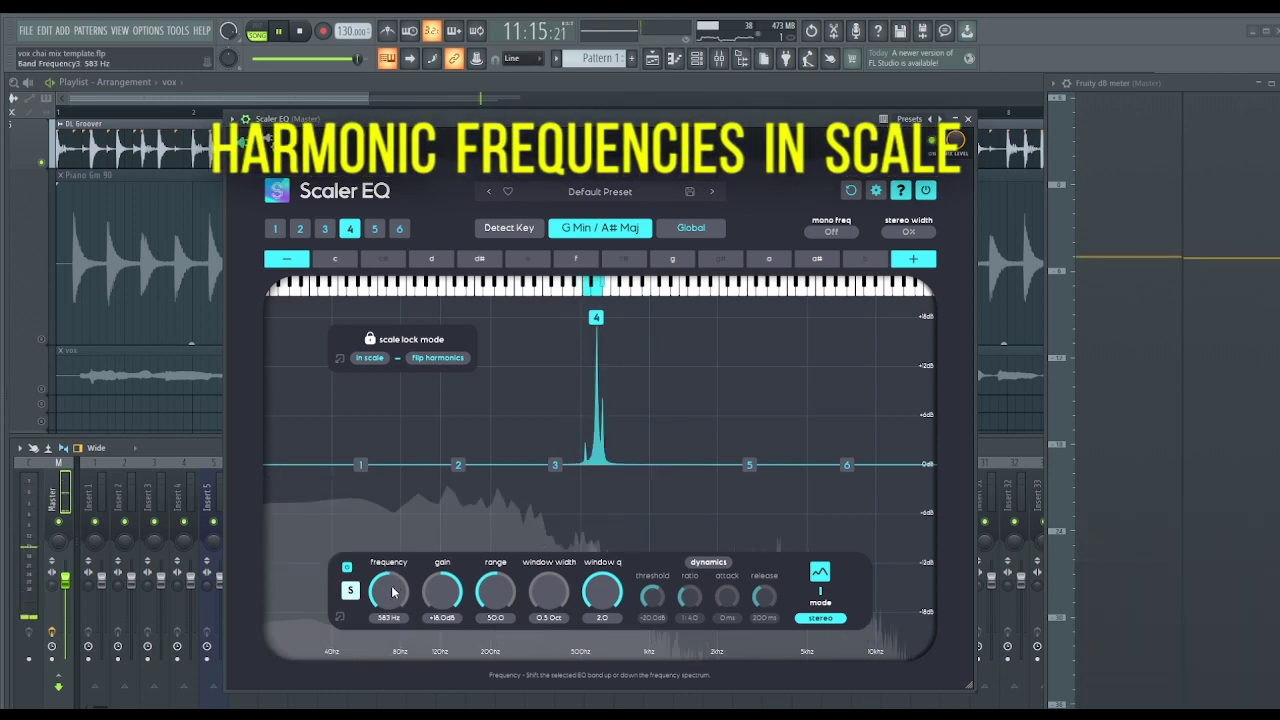
{"action": "scroll", "coordinate": [393, 592], "scroll_direction": "down", "scroll_amount": 2}
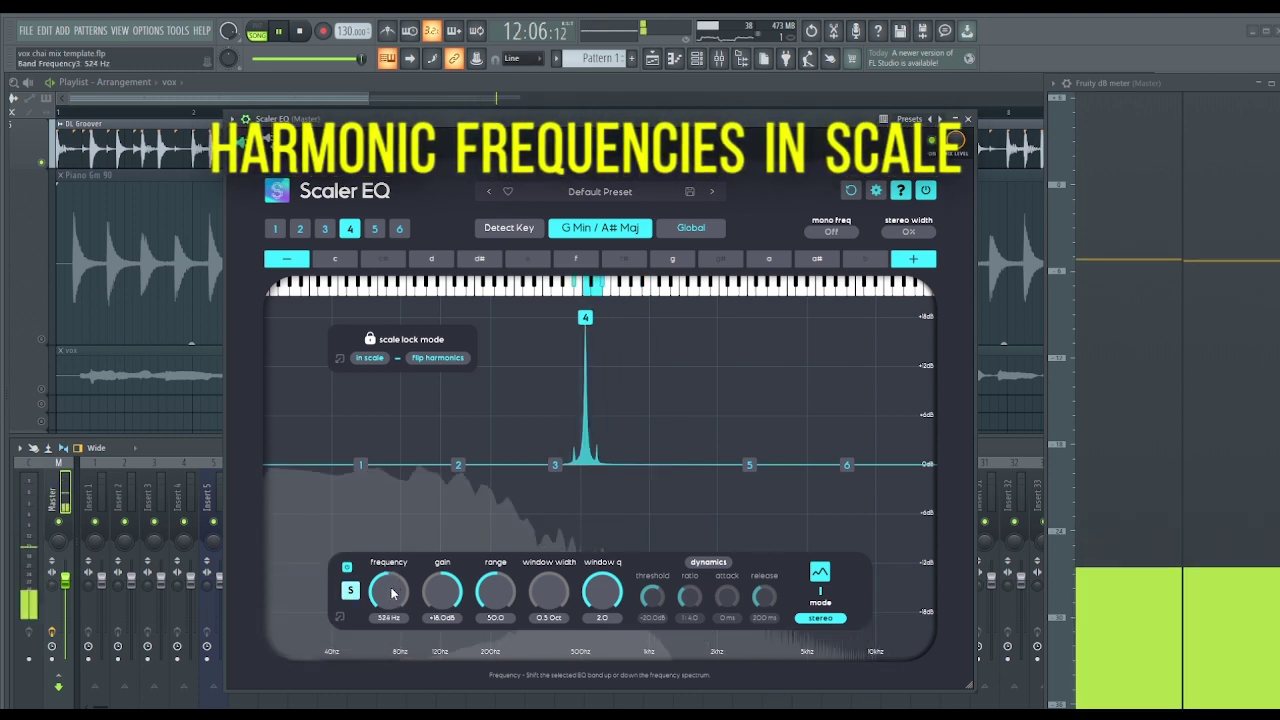
{"action": "scroll", "coordinate": [393, 592], "scroll_direction": "down", "scroll_amount": 8}
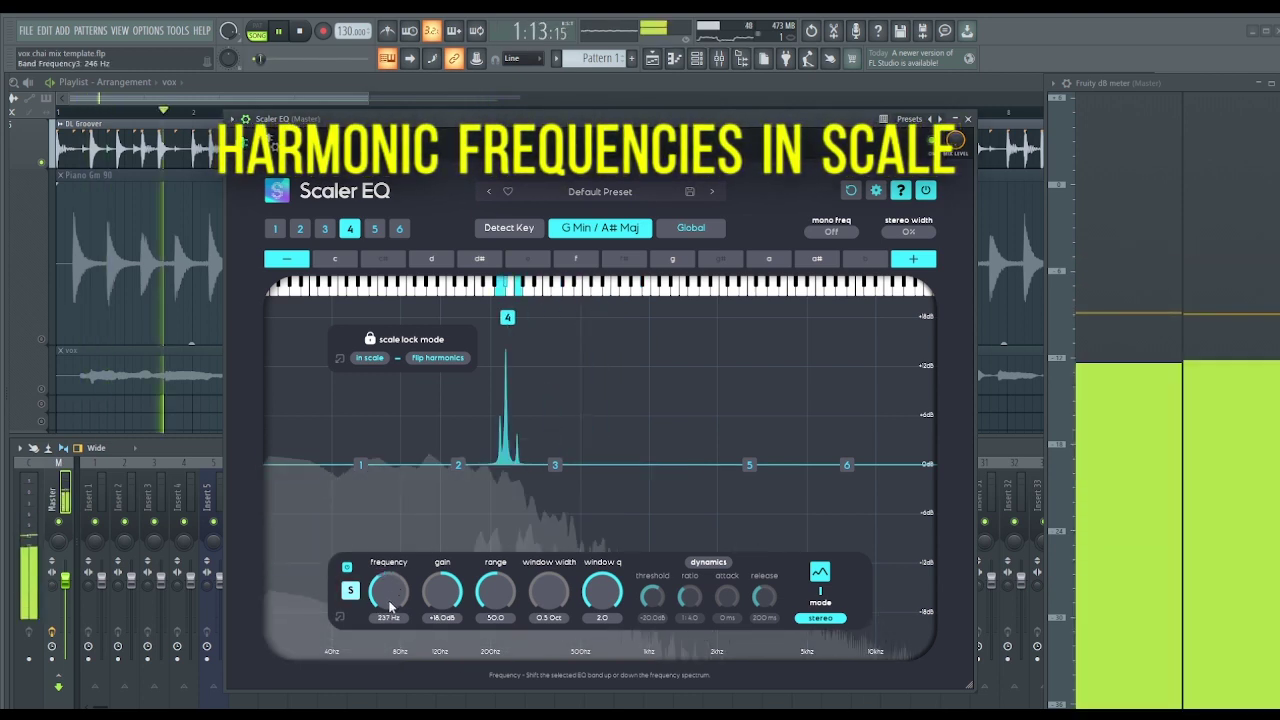
{"action": "scroll", "coordinate": [391, 604], "scroll_direction": "up", "scroll_amount": 4}
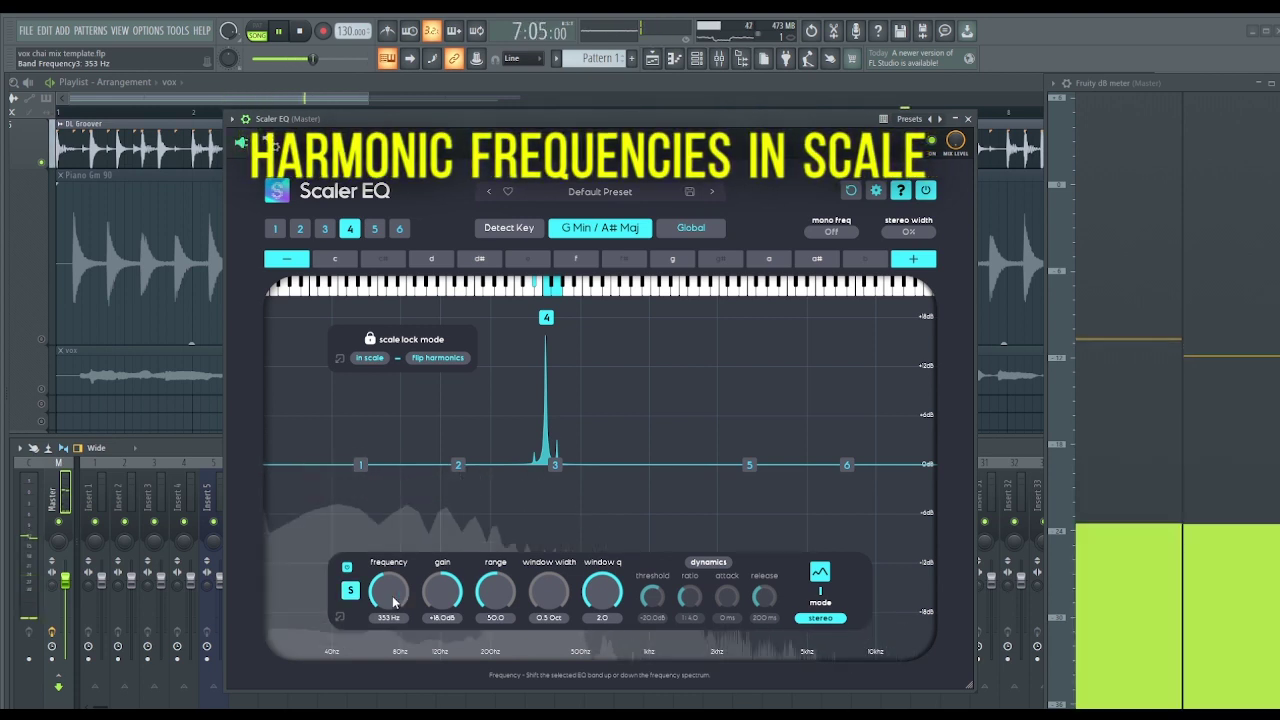
{"action": "scroll", "coordinate": [389, 592], "scroll_direction": "up", "scroll_amount": 2}
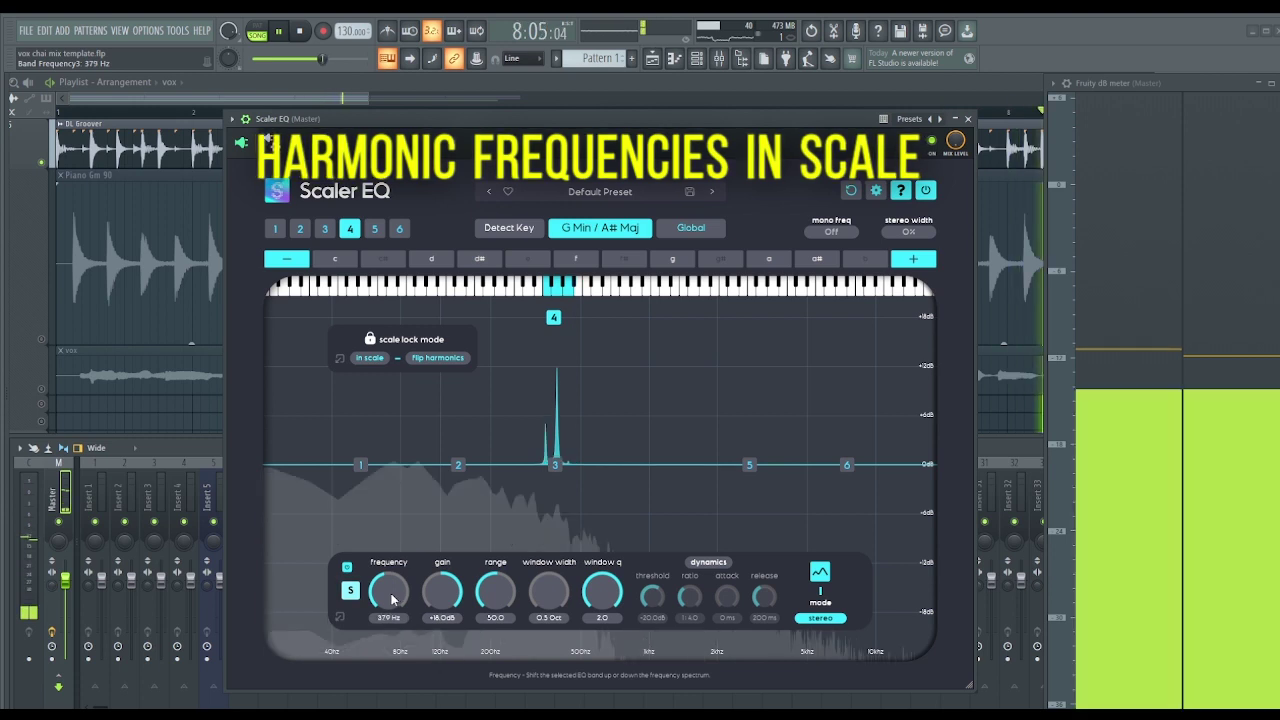
{"action": "scroll", "coordinate": [389, 592], "scroll_direction": "up", "scroll_amount": 1}
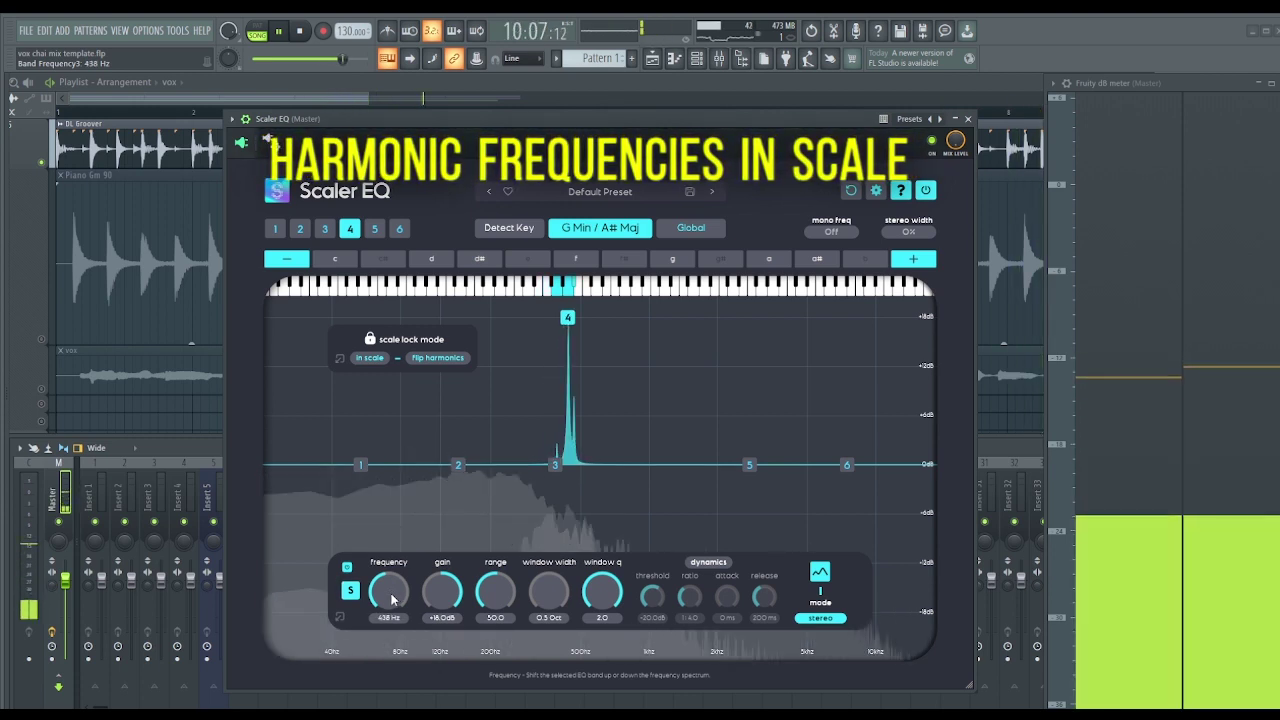
{"action": "scroll", "coordinate": [391, 594], "scroll_direction": "up", "scroll_amount": 3}
{"action": "scroll", "coordinate": [391, 594], "scroll_direction": "up", "scroll_amount": 1}
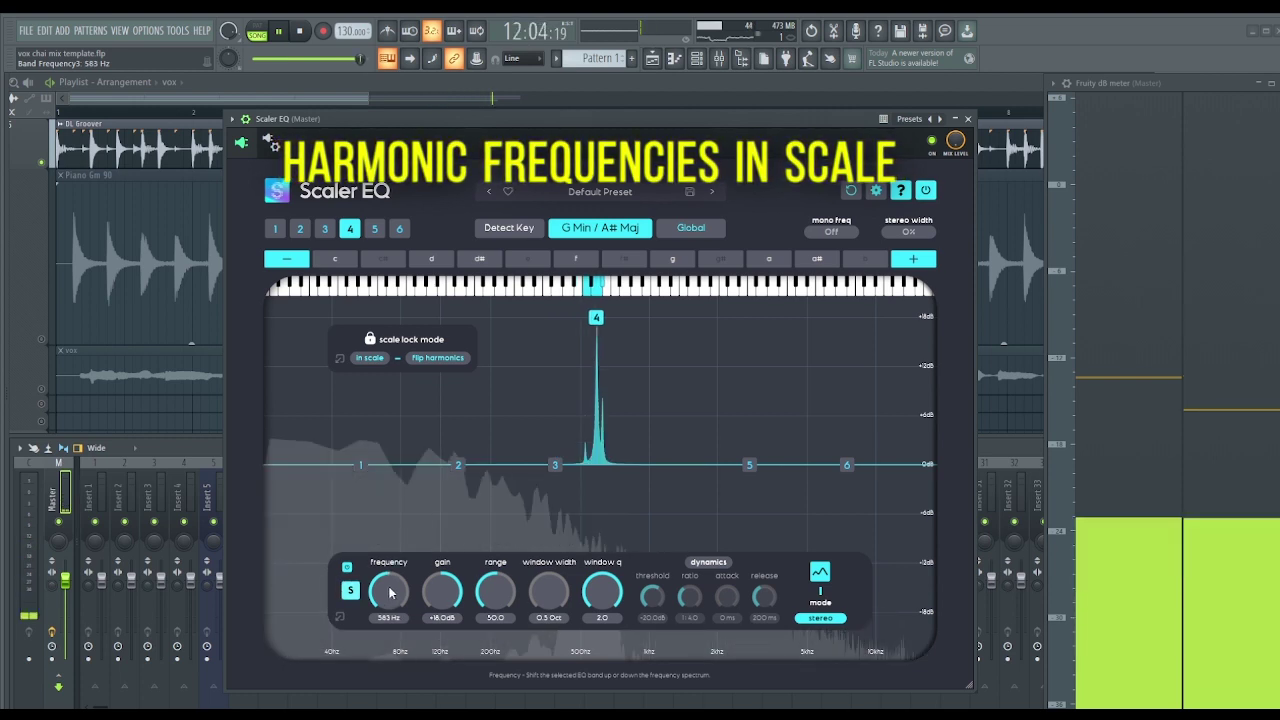
Set band 4 to Q 0.0 and 5.0 Oct width, then lower its gain to +11.8 dB during playback
{"action": "left_click", "coordinate": [300, 32]}
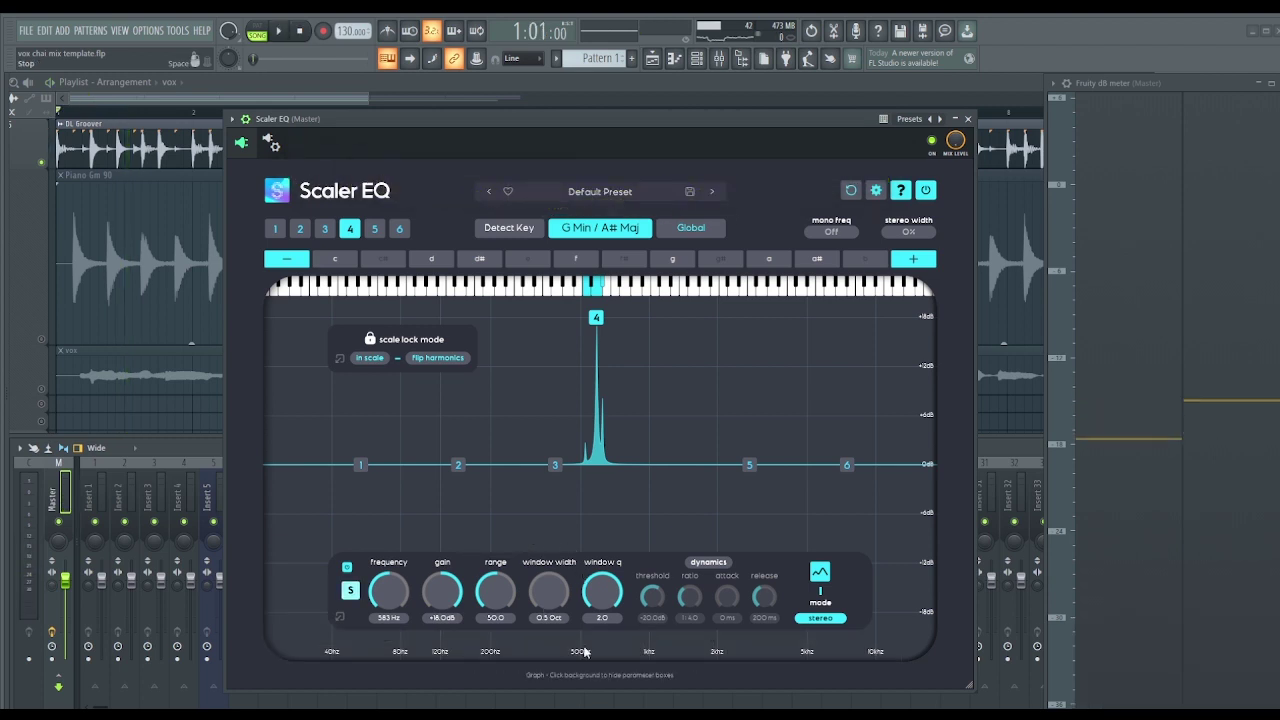
{"action": "left_click_drag", "start_coordinate": [602, 592], "coordinate": [600, 640]}
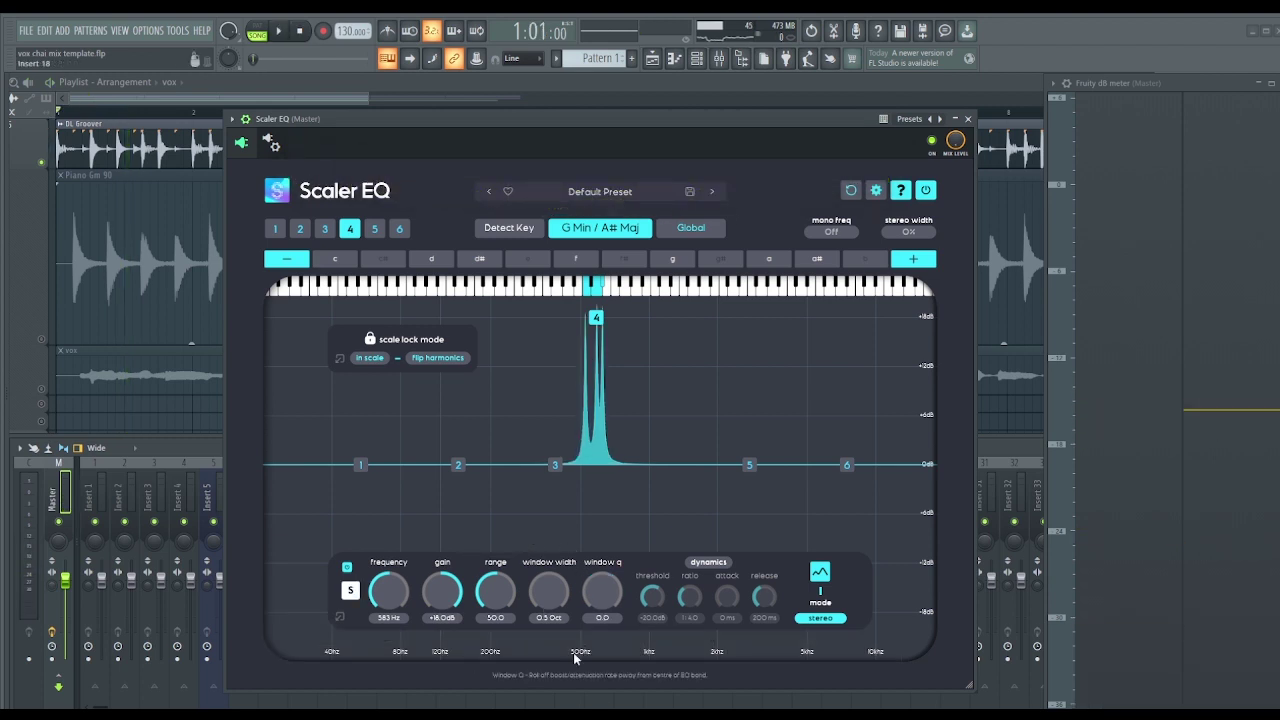
{"action": "left_click_drag", "start_coordinate": [548, 592], "coordinate": [530, 353]}
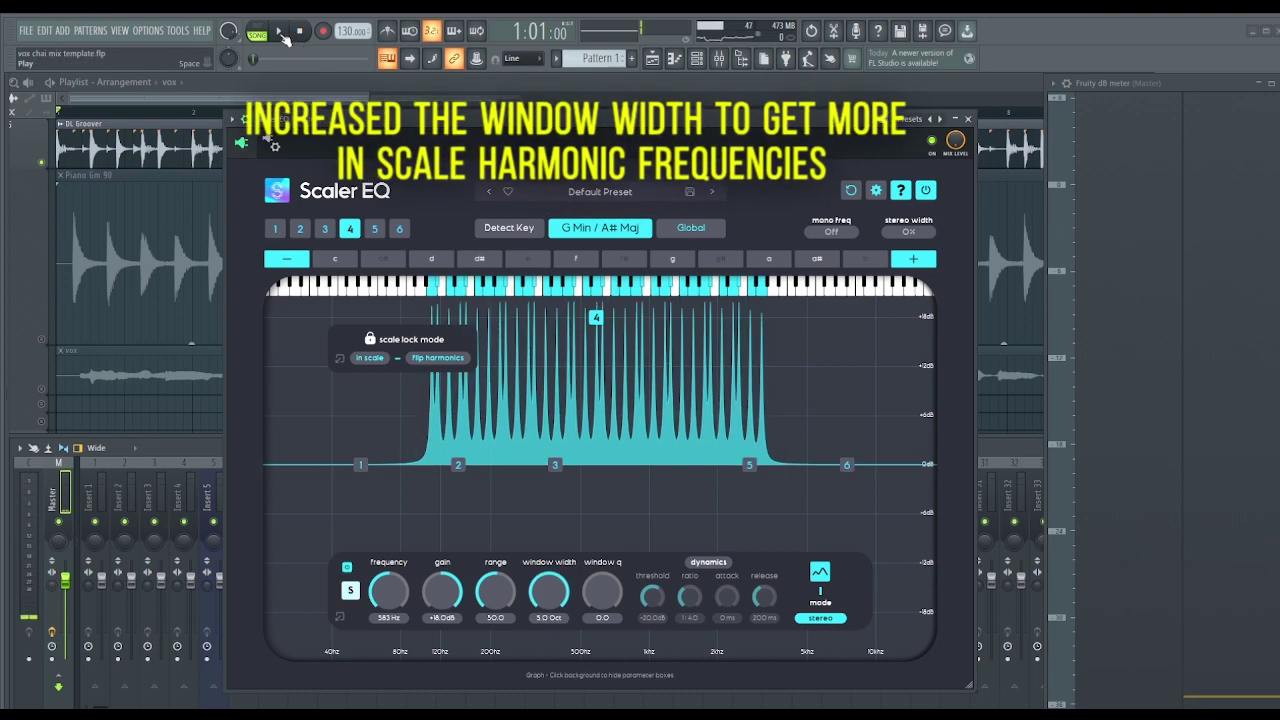
{"action": "key", "text": "space"}
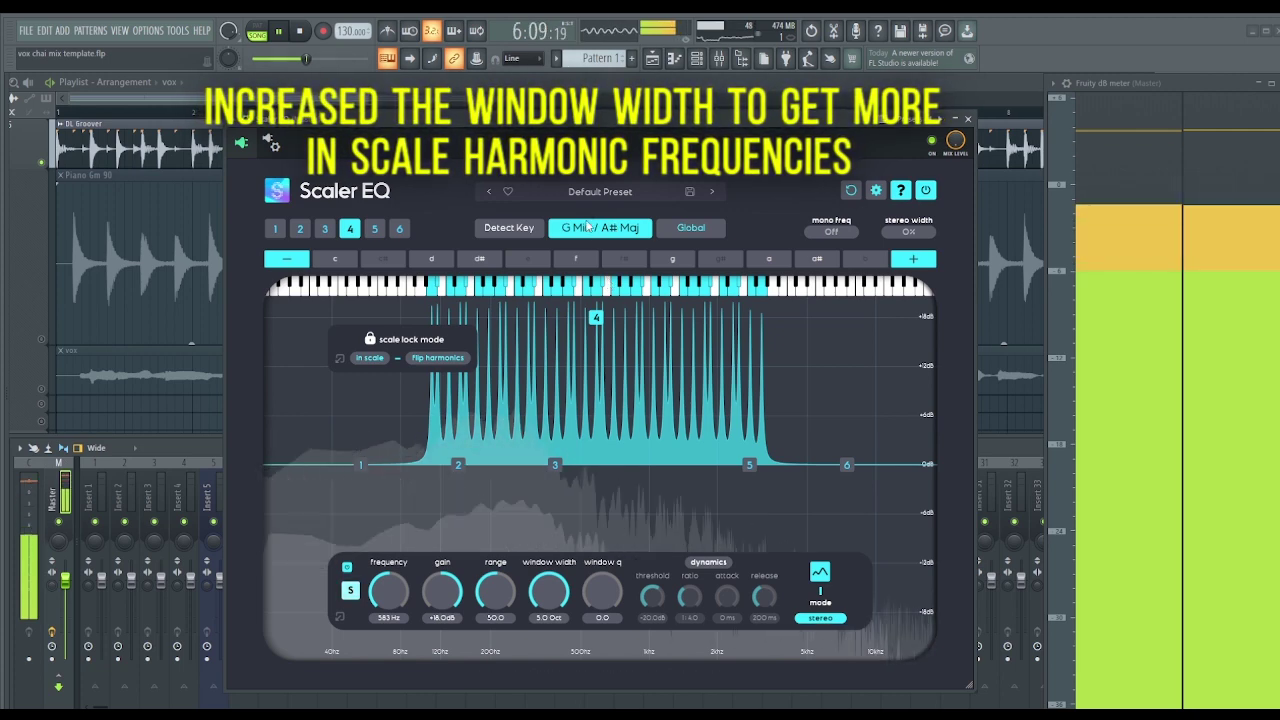
{"action": "left_click_drag", "start_coordinate": [430, 610], "coordinate": [442, 620]}
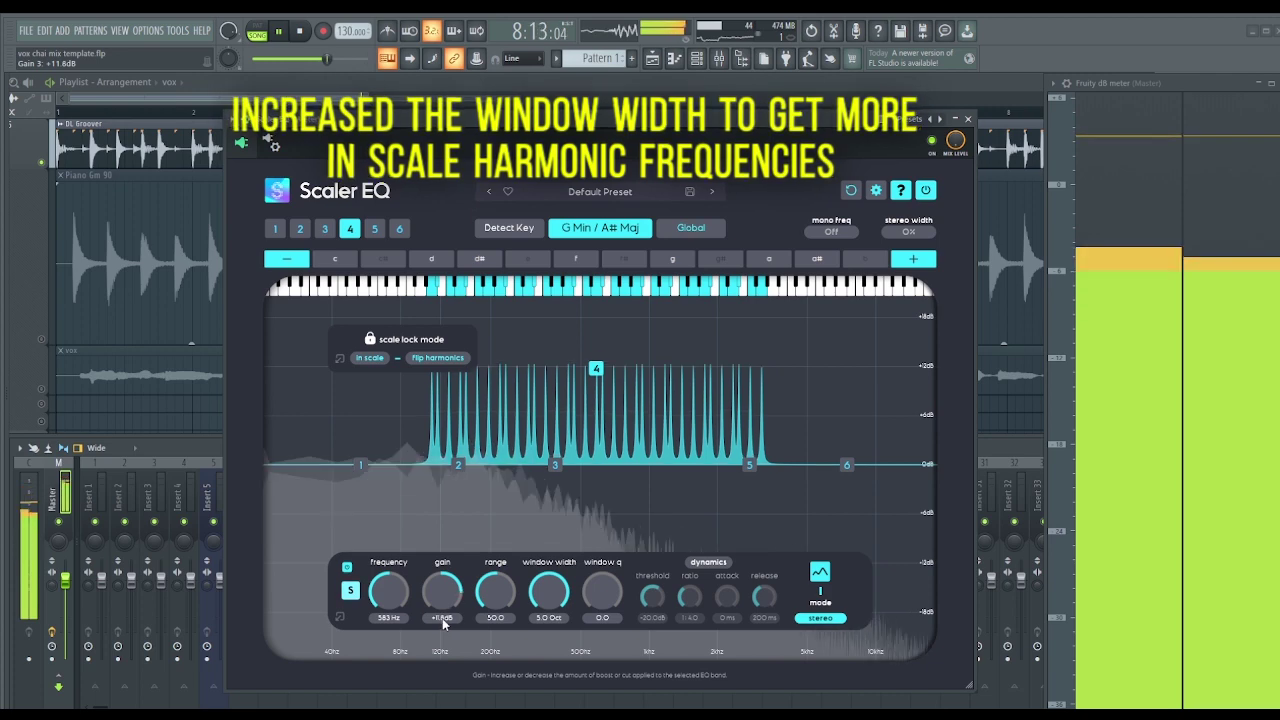
{"action": "key", "text": "space"}
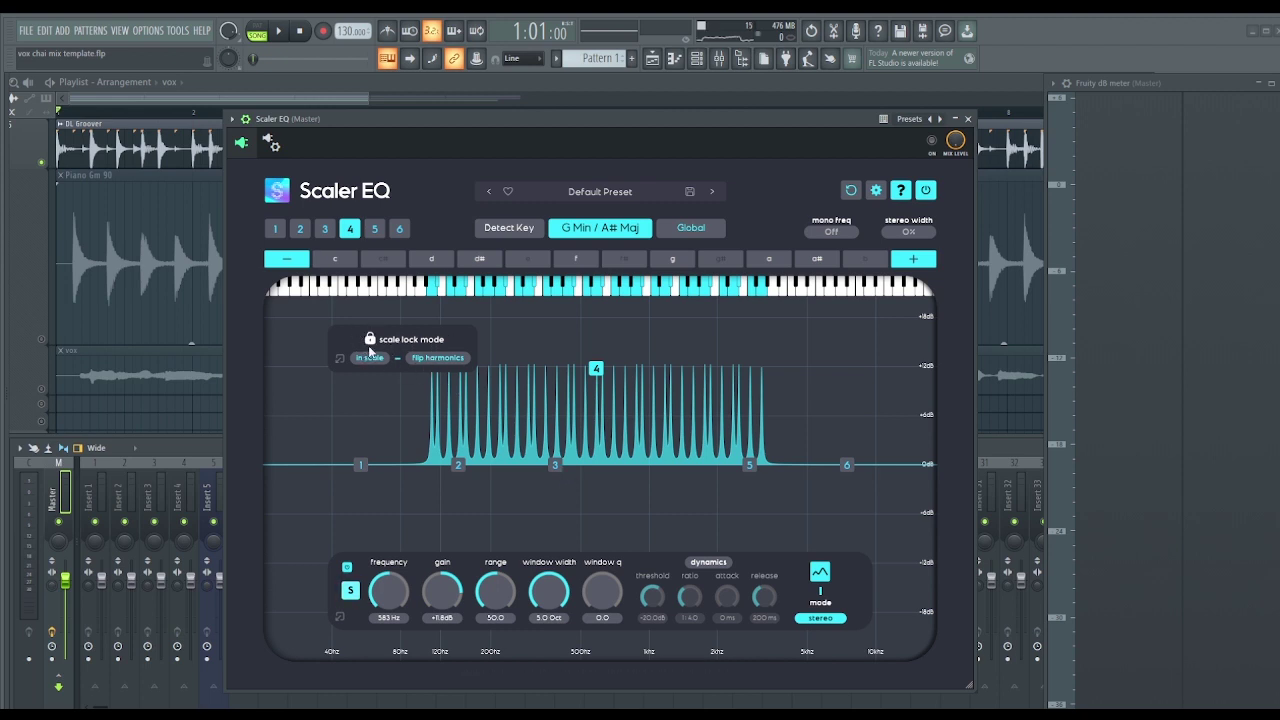
Turn off In Scale and Flip Harmonics for band 4 so it targets out-of-key notes
{"action": "left_click", "coordinate": [402, 362]}
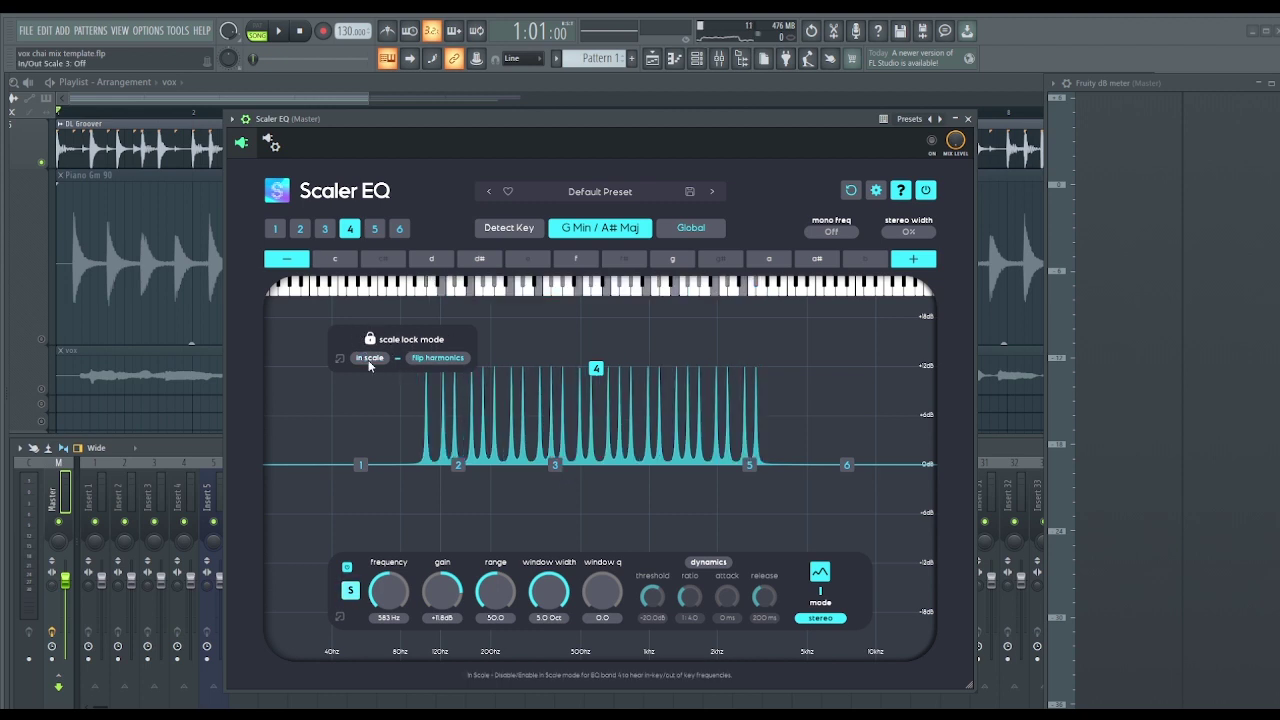
{"action": "left_click", "coordinate": [430, 360]}
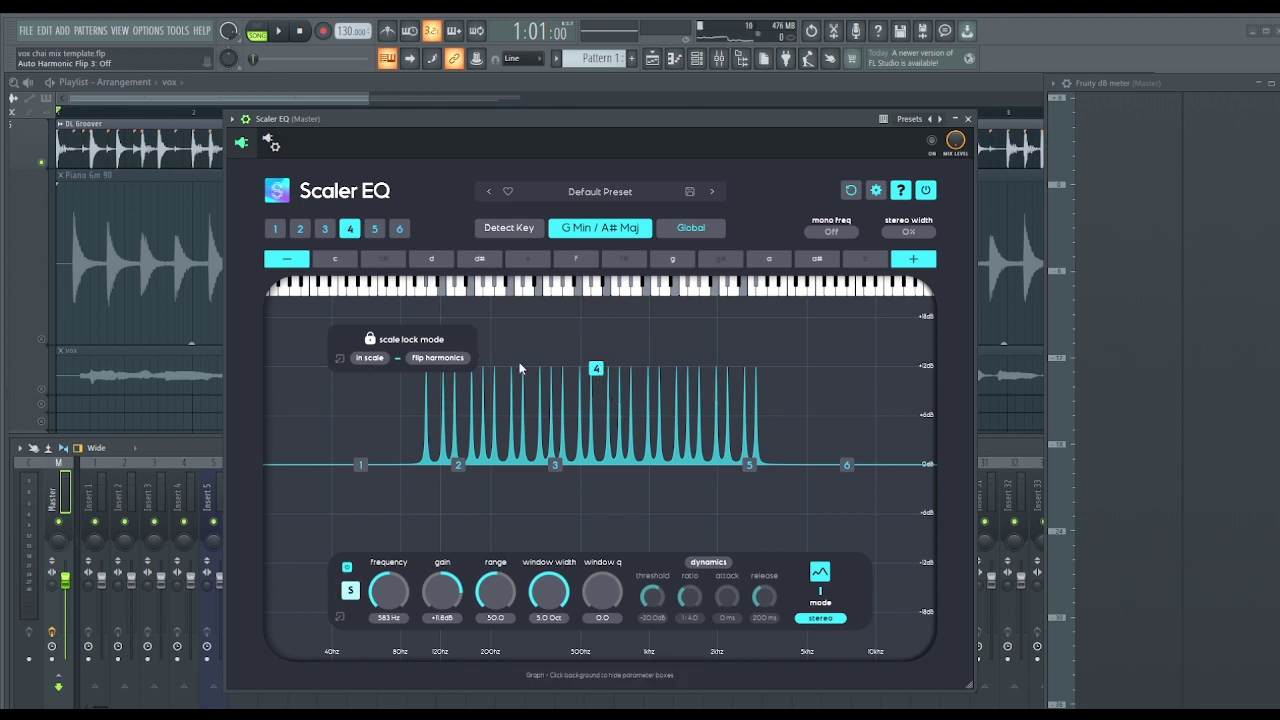
{"action": "left_click", "coordinate": [367, 359]}
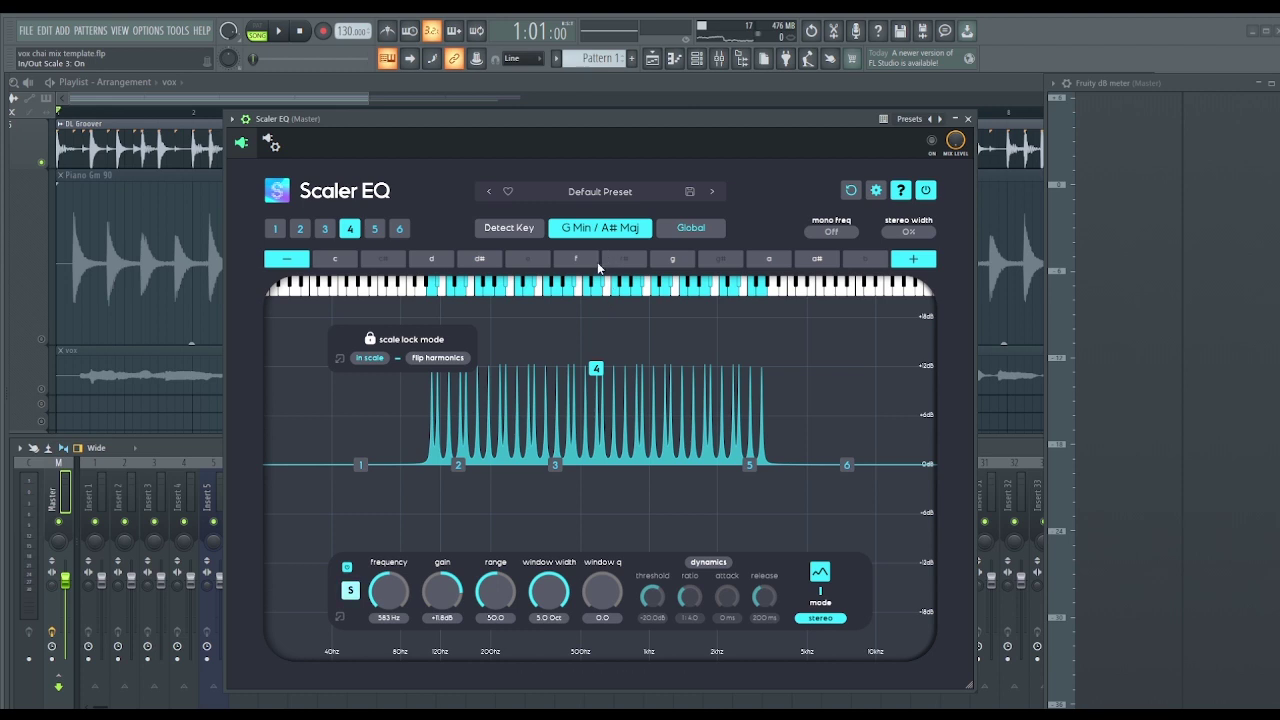
{"action": "left_click", "coordinate": [368, 359]}
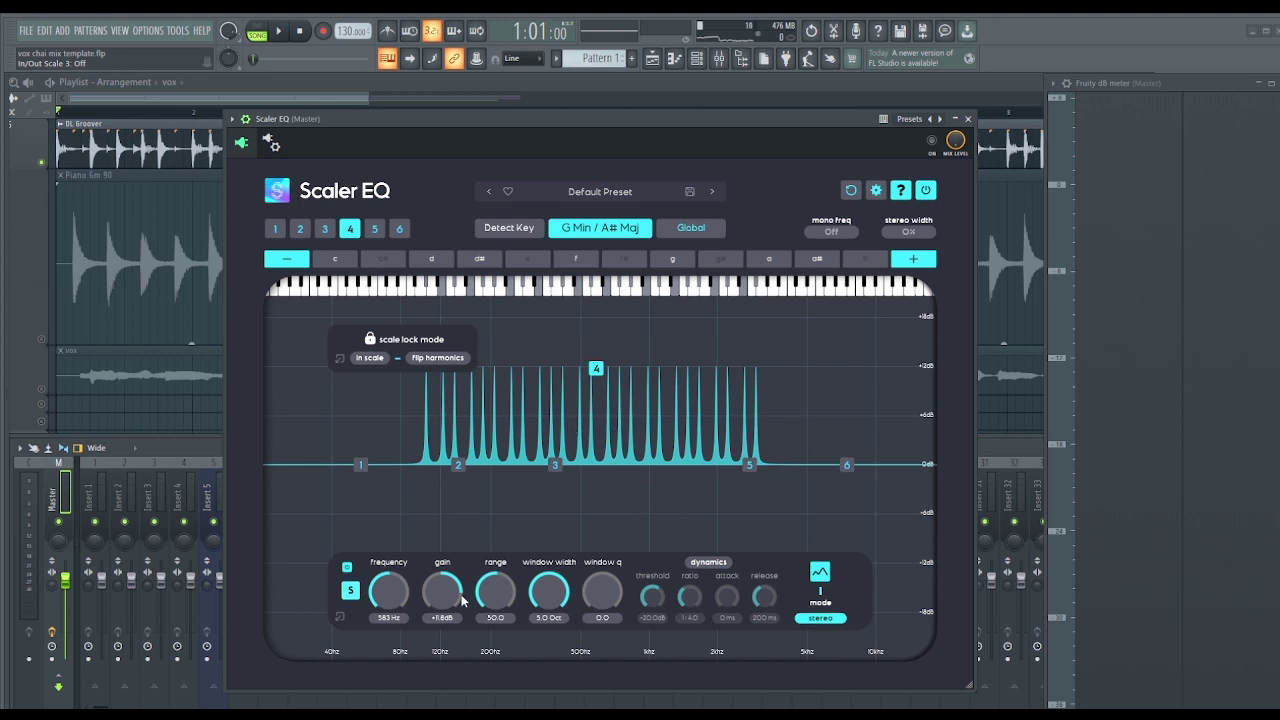
Set band 4's gain to +9.4 dB and play with the spectrum display shown
{"action": "left_click_drag", "start_coordinate": [440, 588], "coordinate": [453, 655]}
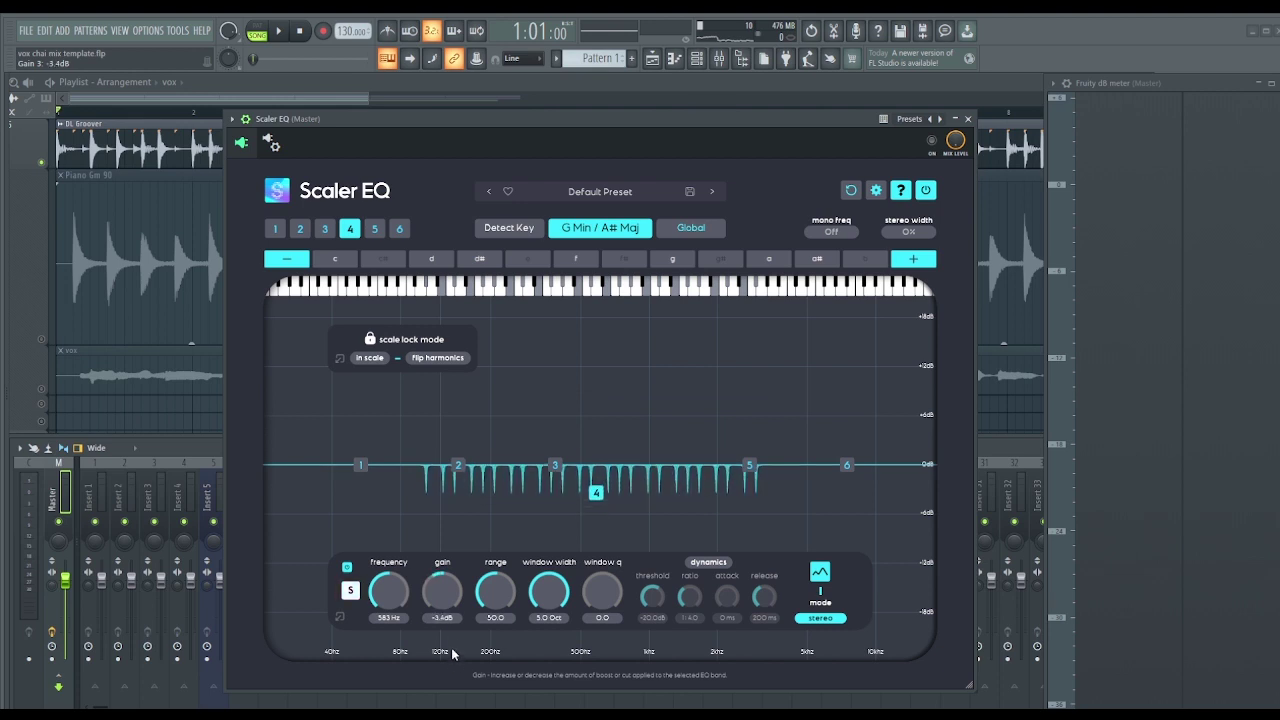
{"action": "left_click_drag", "start_coordinate": [451, 630], "coordinate": [454, 617]}
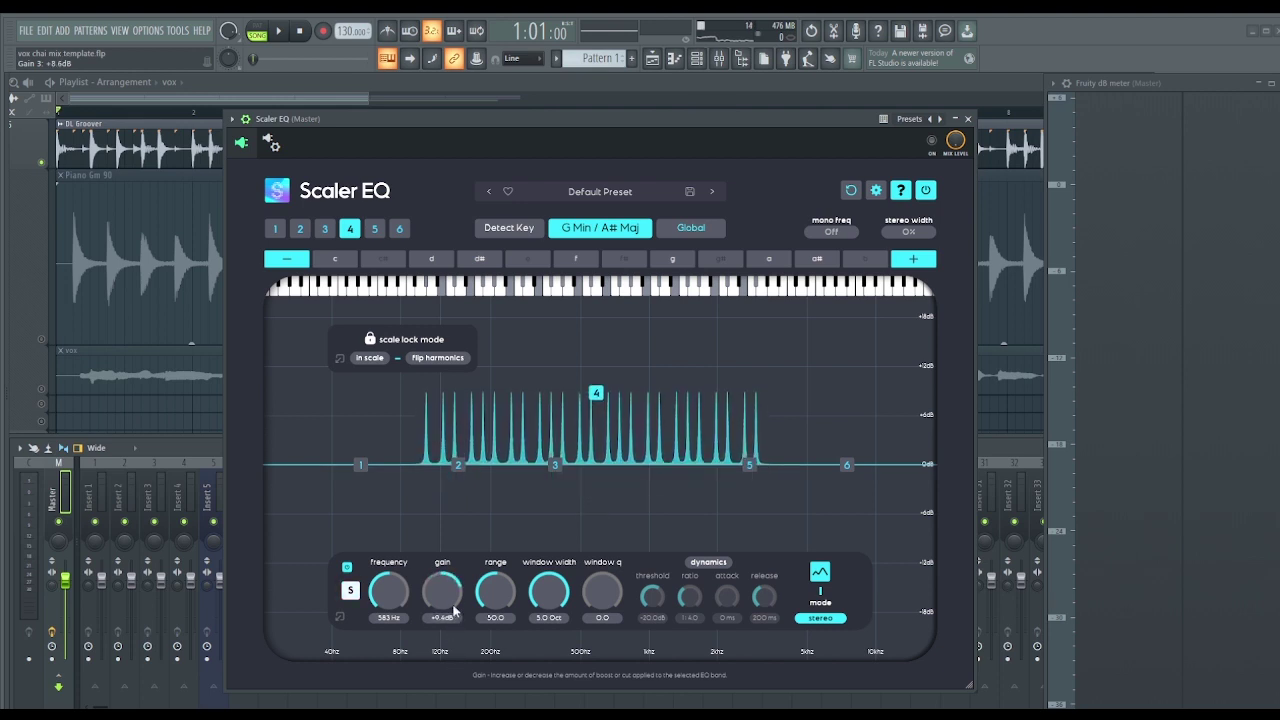
{"action": "key", "text": "space"}
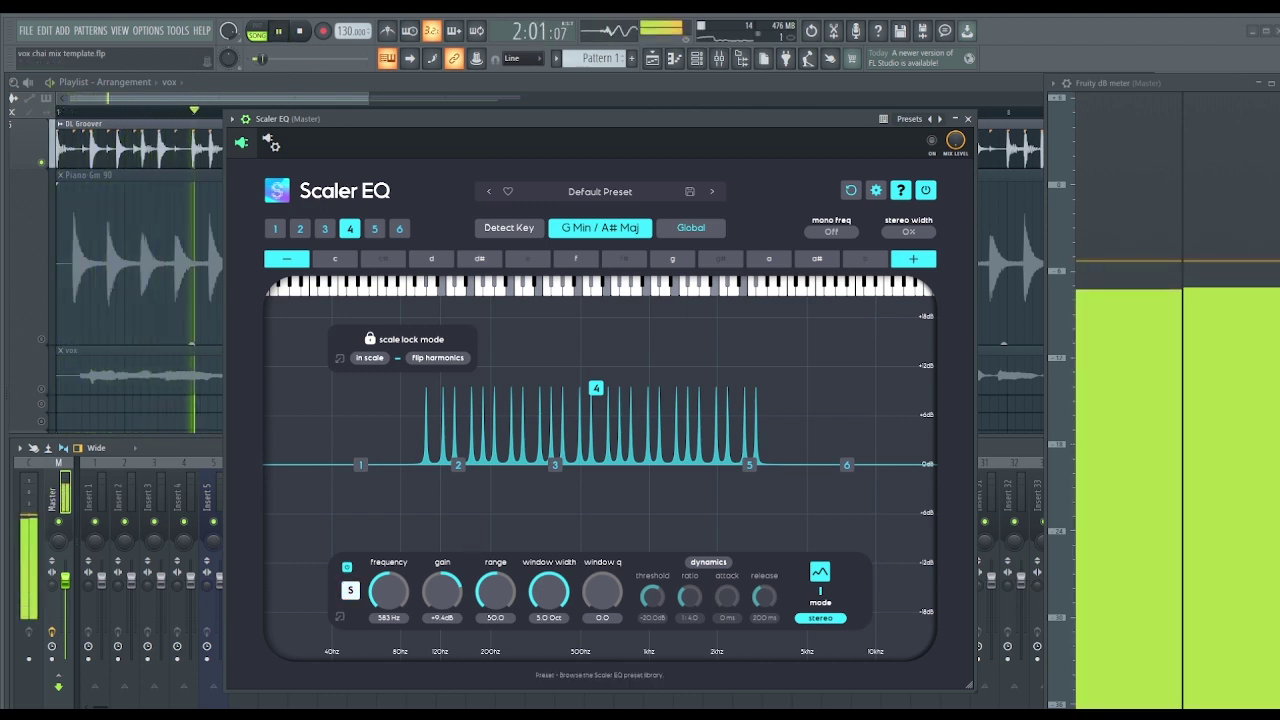
{"action": "left_click", "coordinate": [933, 139]}
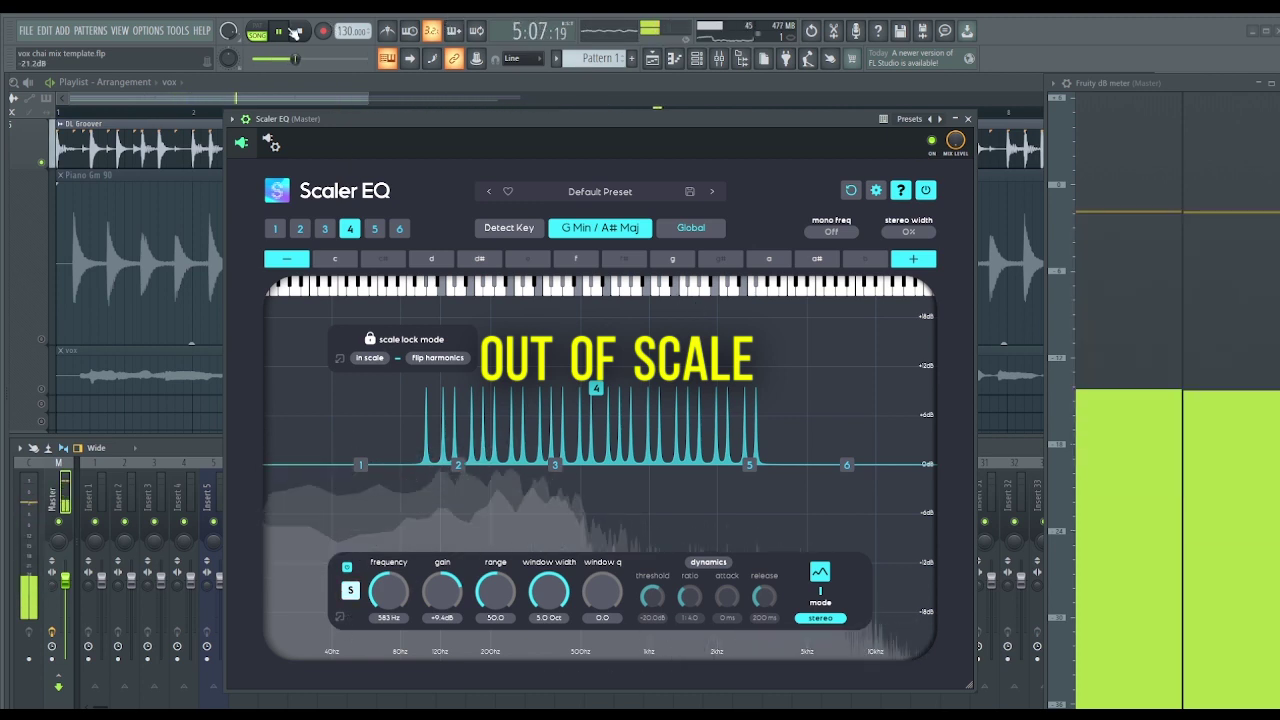
Compare band 4's peaks on in-key and out-of-key notes with Flip Harmonics on, ending out-of-key
{"action": "left_click", "coordinate": [370, 358]}
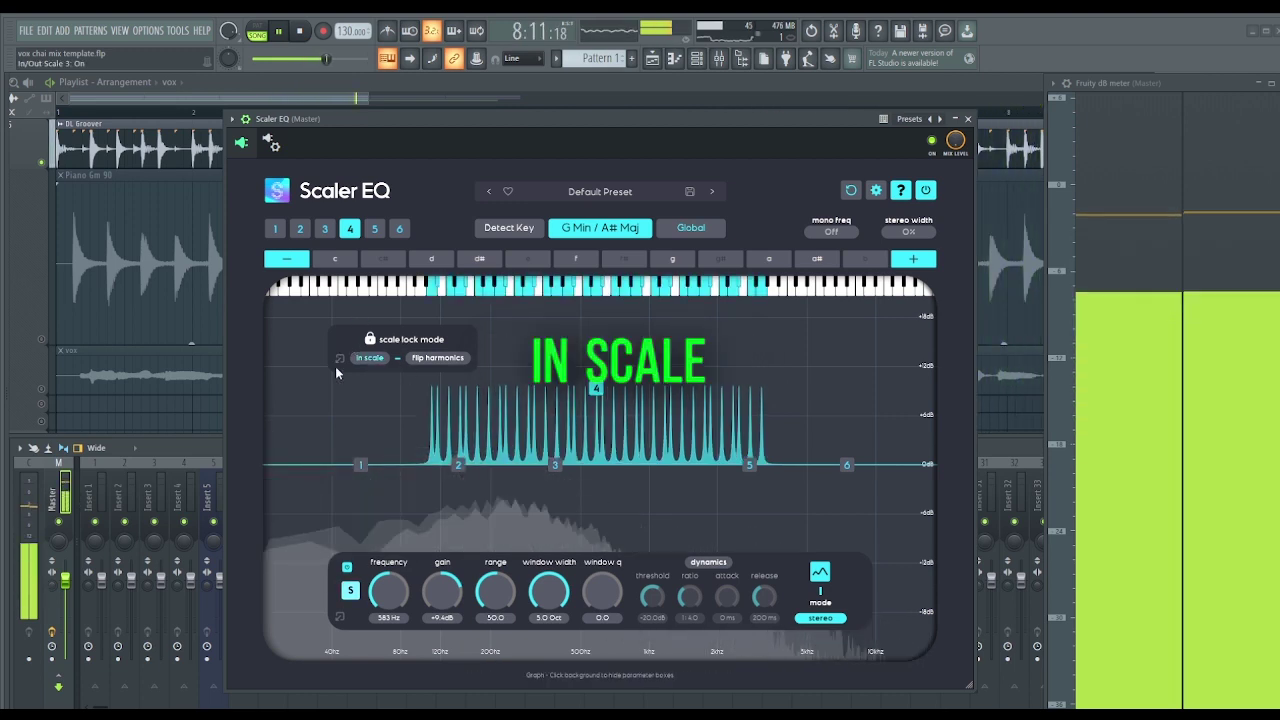
{"action": "left_click", "coordinate": [423, 361]}
{"action": "left_click", "coordinate": [396, 362]}
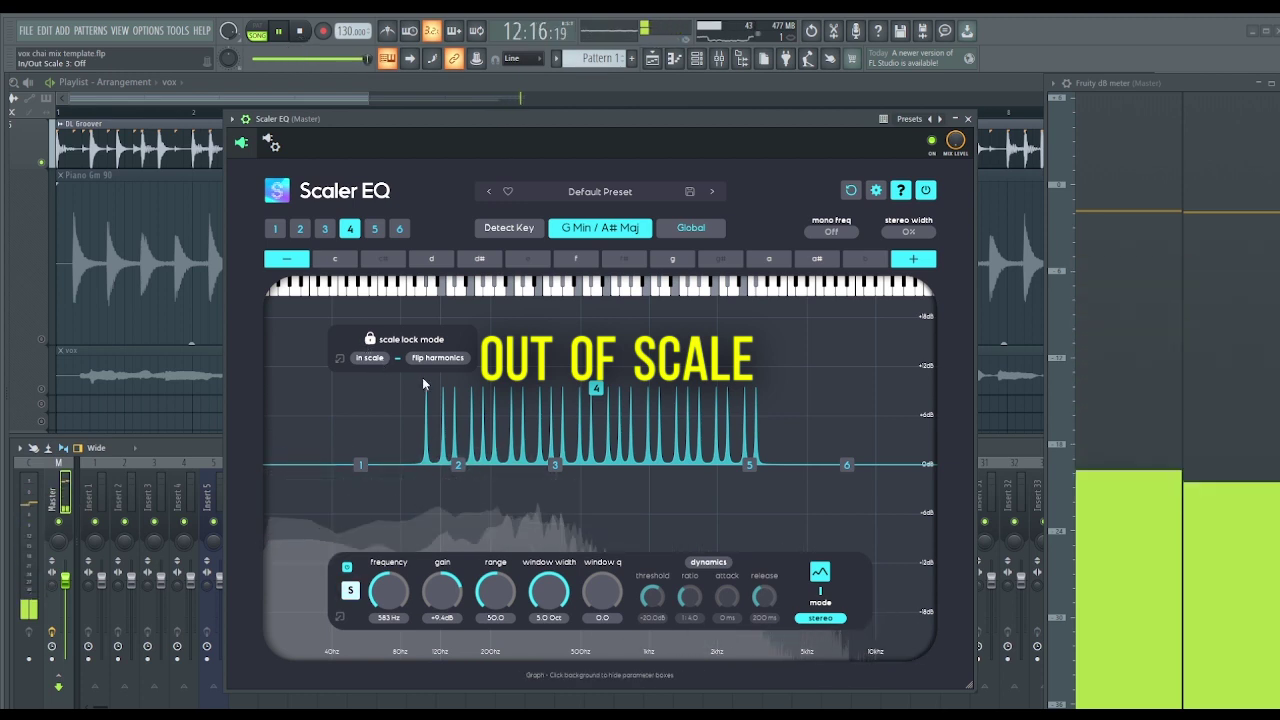
{"action": "left_click", "coordinate": [372, 360]}
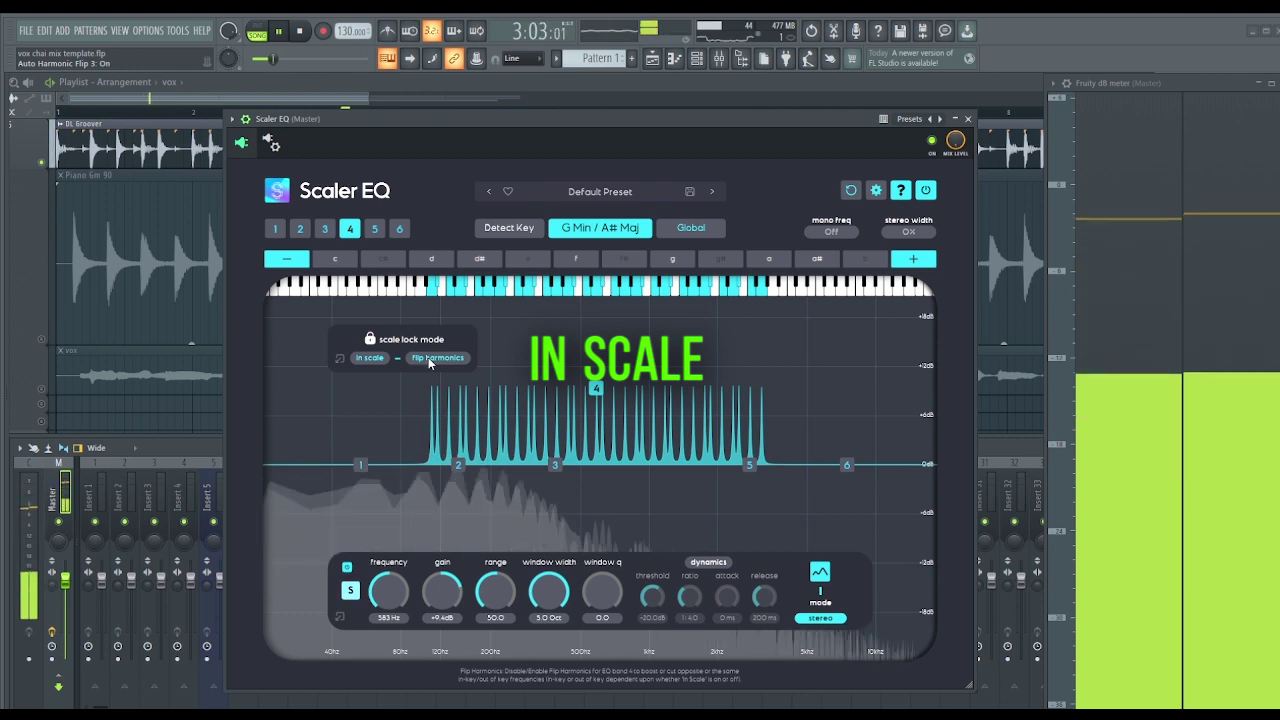
{"action": "left_click", "coordinate": [371, 361]}
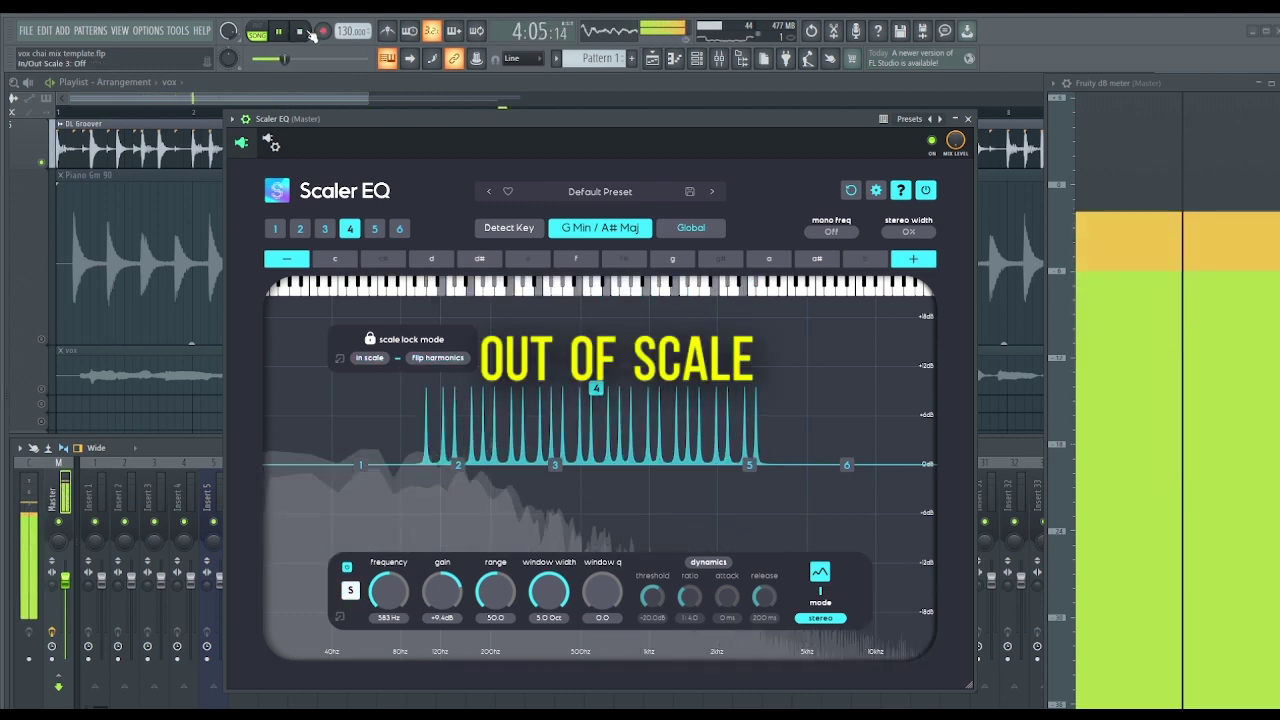
{"action": "key", "text": "space"}
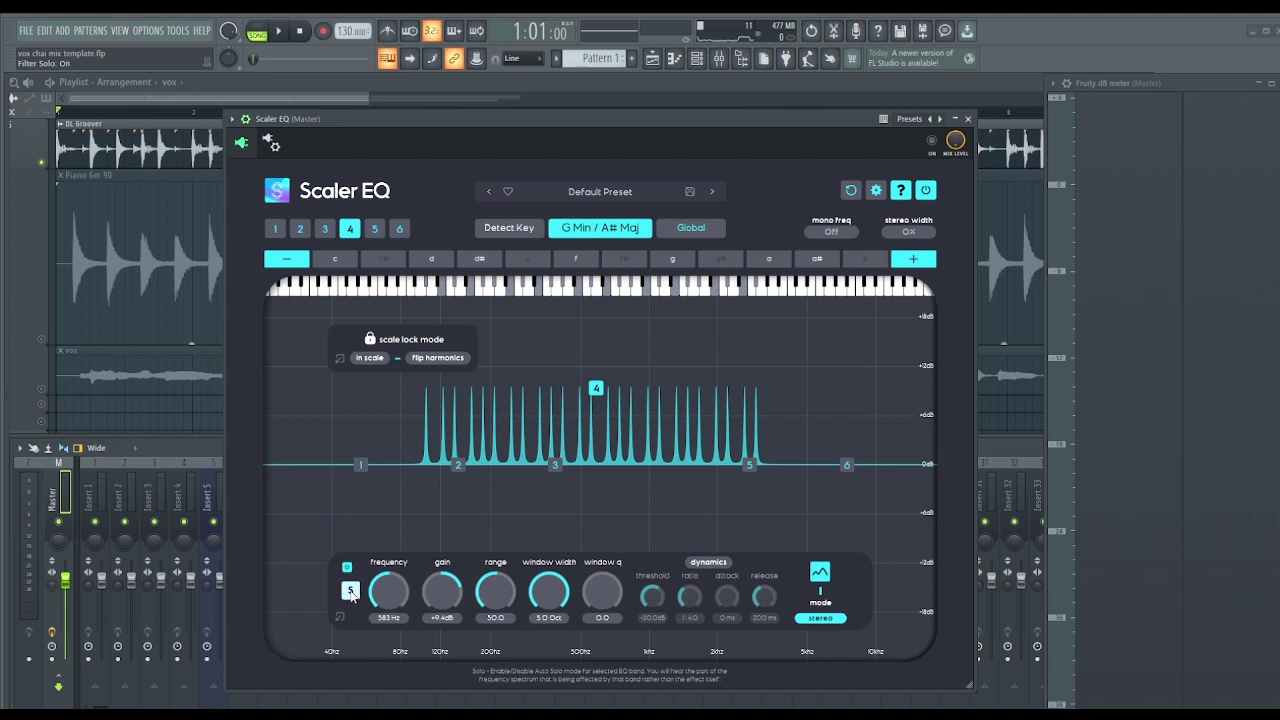
Unsolo band 4, switch it to Harmonic Peak +/- mode, and ease gain to +3.7 dB
{"action": "left_click", "coordinate": [350, 592]}
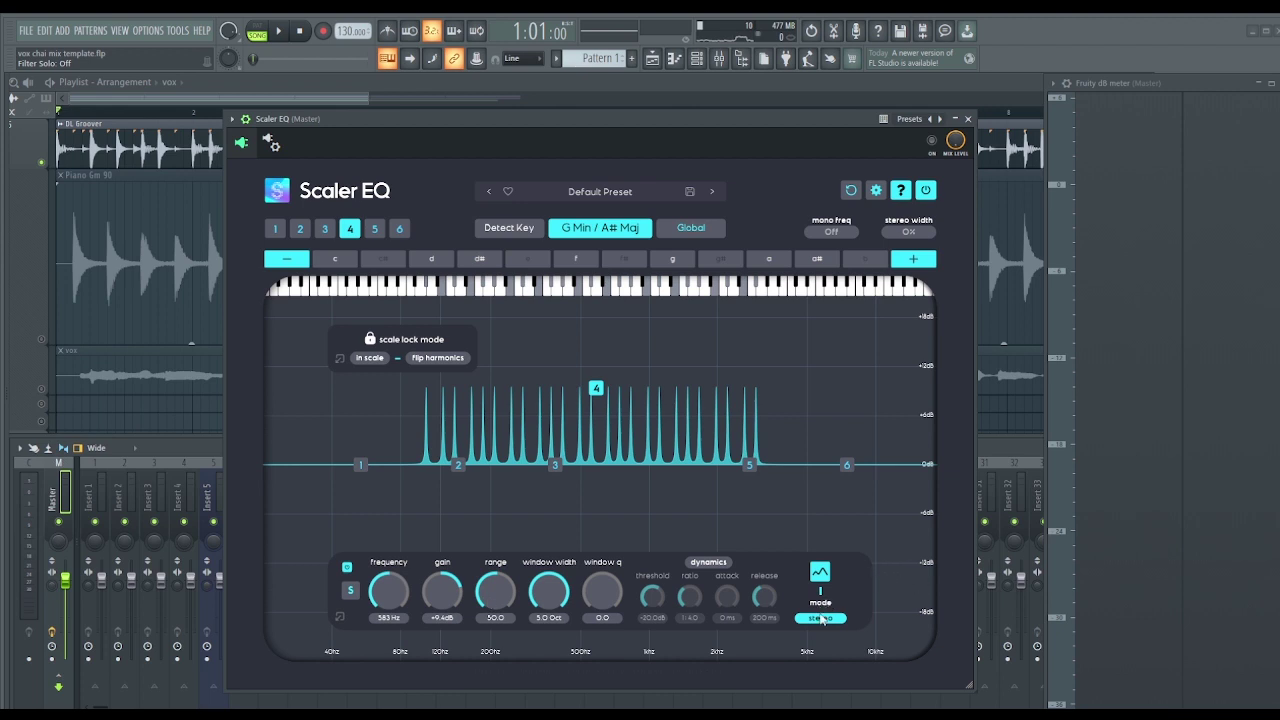
{"action": "left_click", "coordinate": [820, 576]}
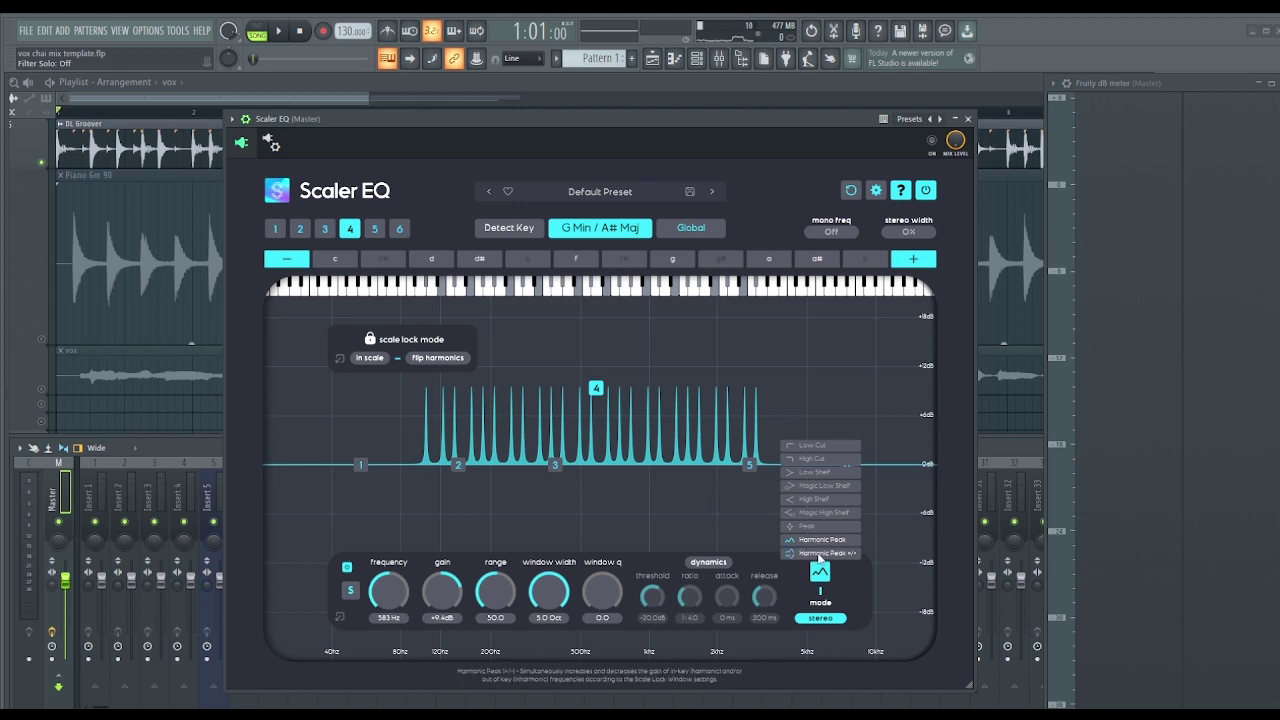
{"action": "left_click", "coordinate": [820, 554]}
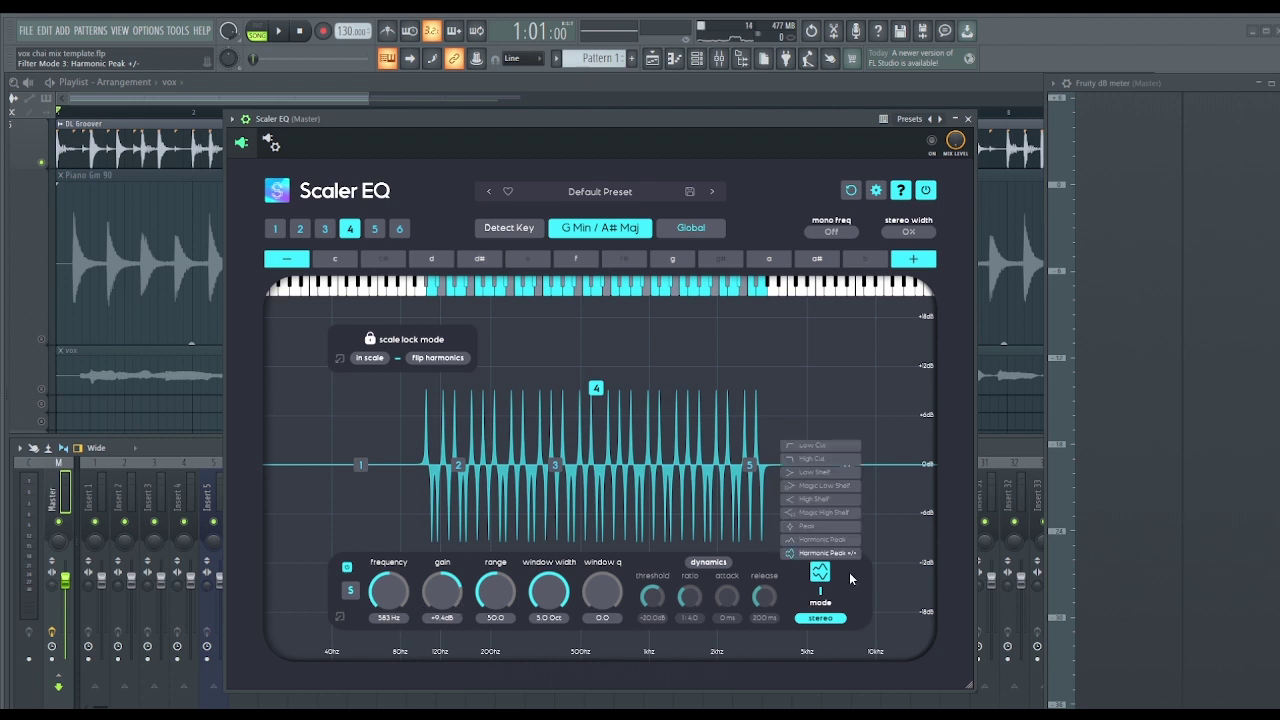
{"action": "left_click_drag", "start_coordinate": [462, 608], "coordinate": [447, 583]}
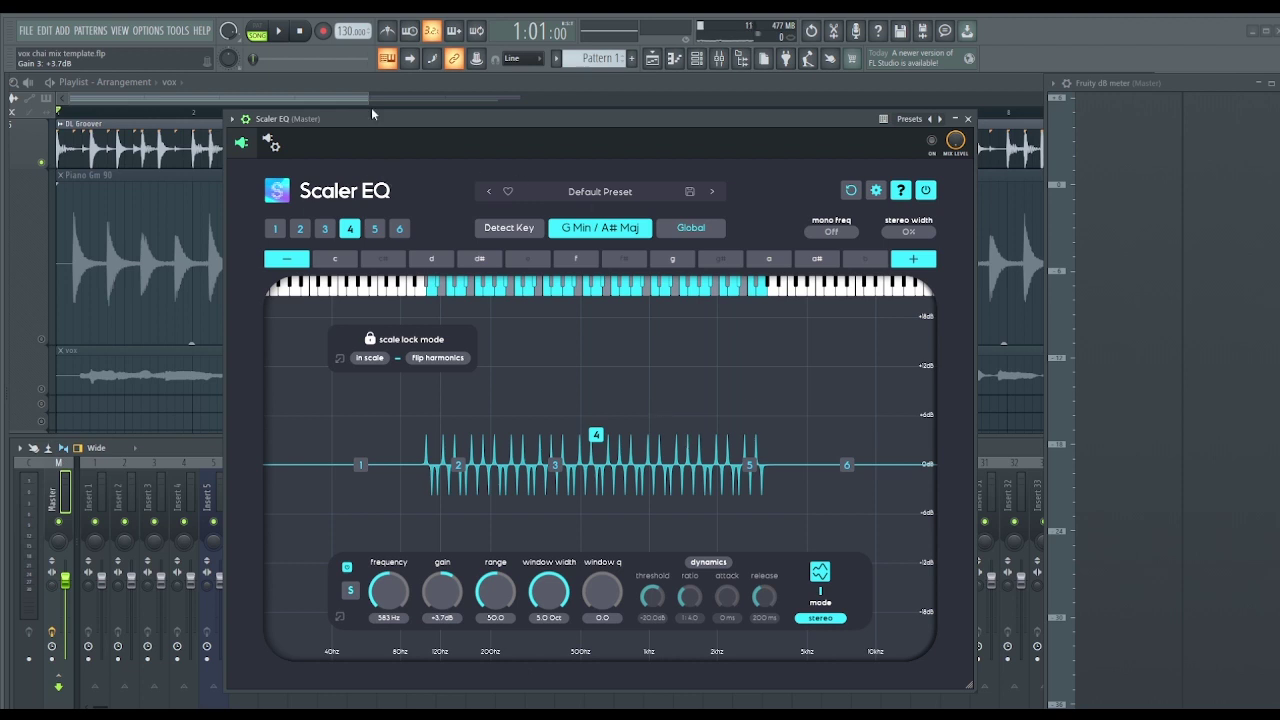
Ease band 4's gain to +2.2 dB while listening, comparing with the plugin processing toggled
{"action": "left_click", "coordinate": [281, 32]}
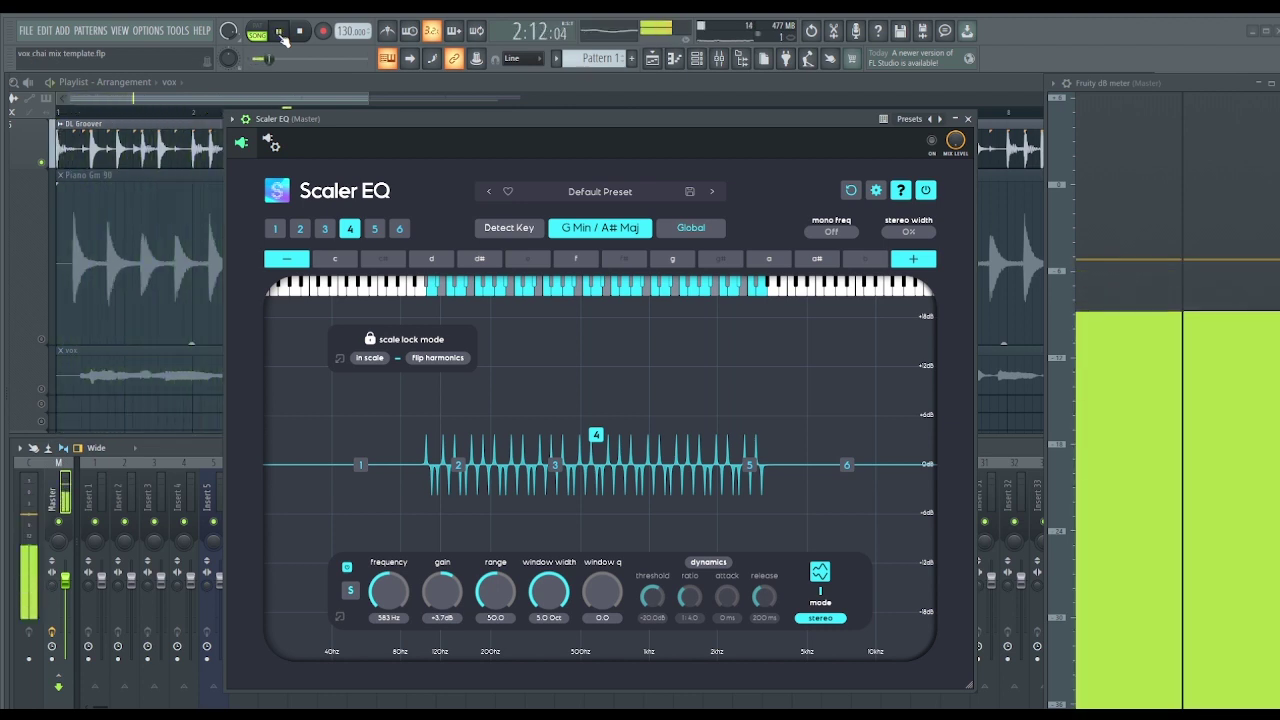
{"action": "left_click", "coordinate": [281, 32]}
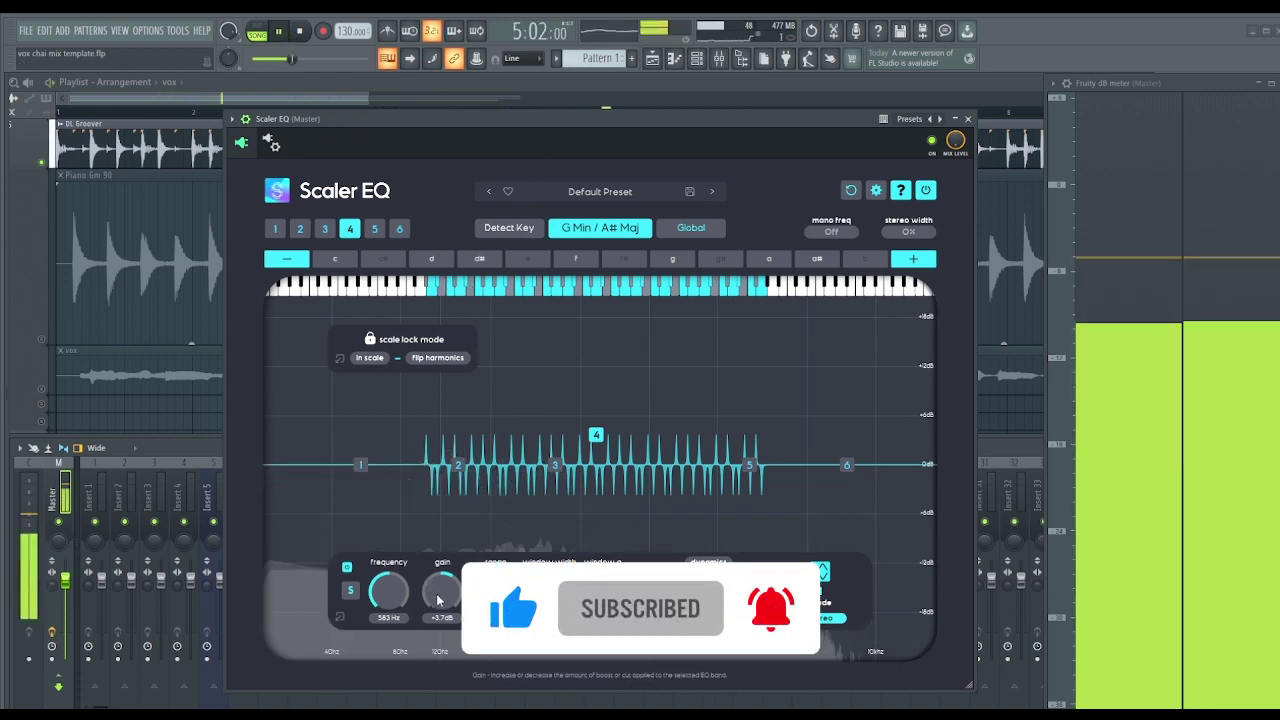
{"action": "left_click_drag", "start_coordinate": [438, 602], "coordinate": [437, 606]}
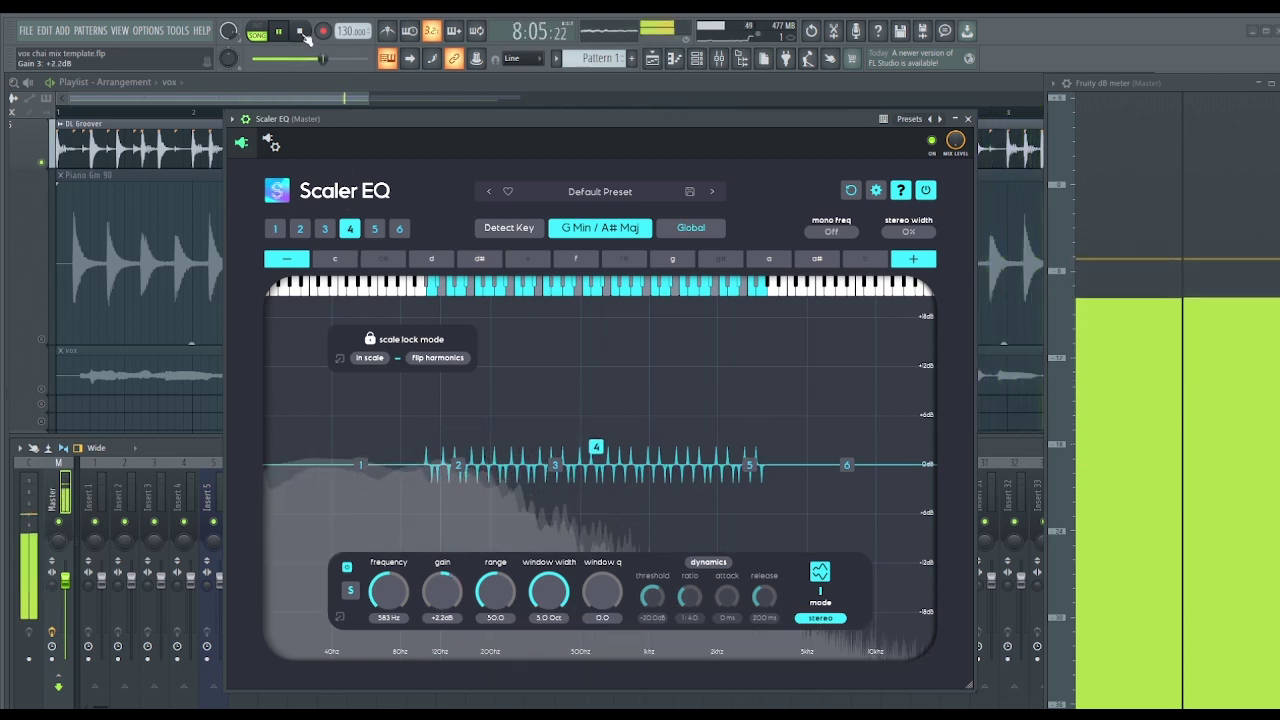
{"action": "left_click", "coordinate": [933, 141]}
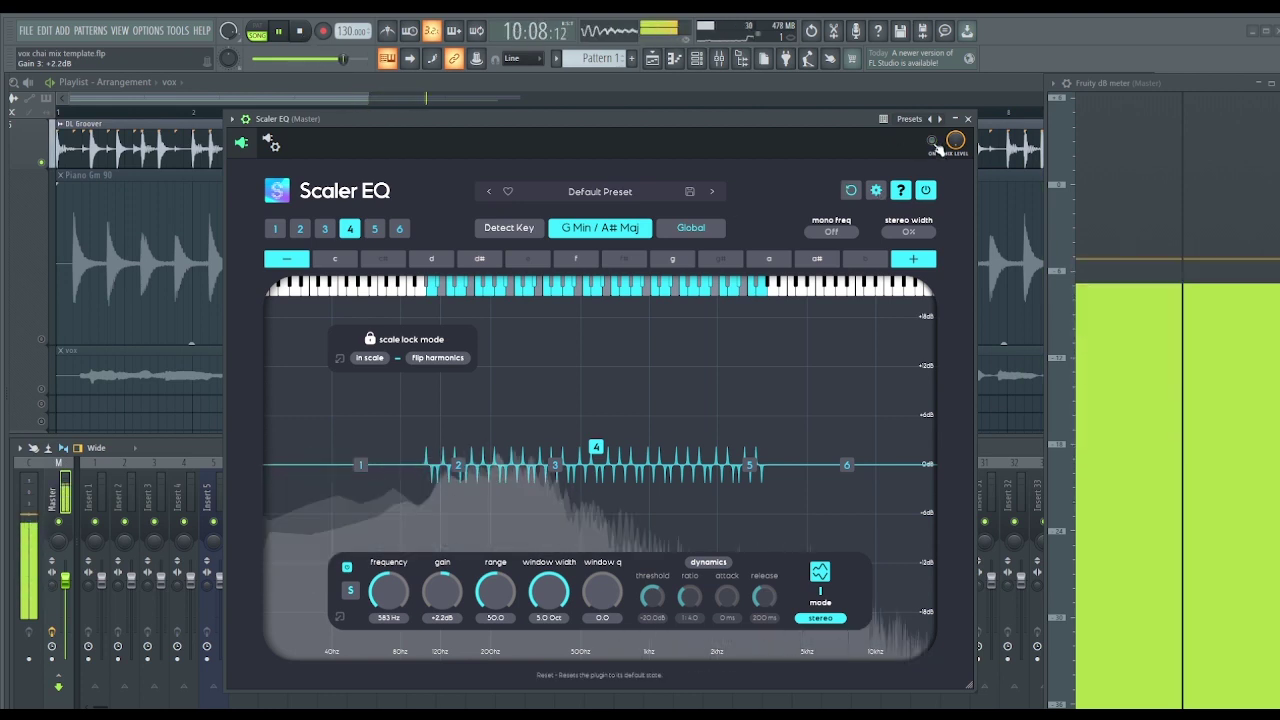
{"action": "left_click", "coordinate": [299, 31]}
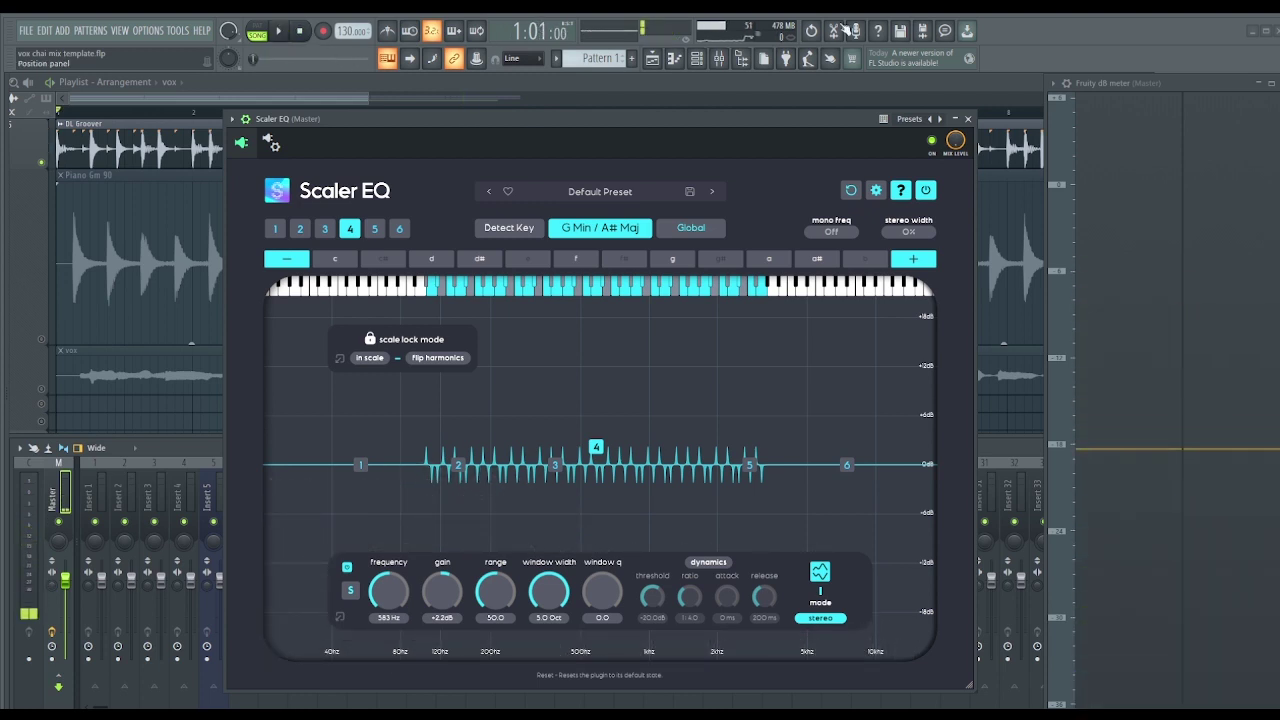
{"action": "left_click", "coordinate": [930, 143]}
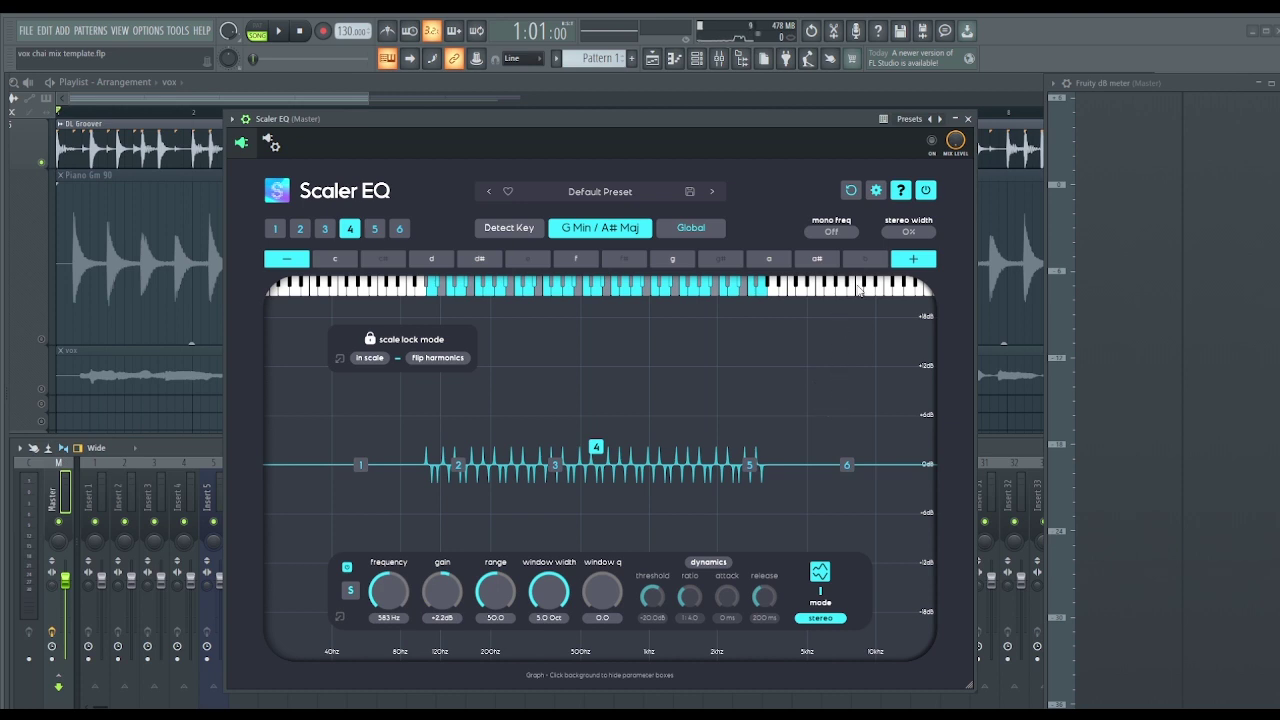
Return band 4 to boost-only Harmonic Peak mode and start cutting its gain
{"action": "left_click", "coordinate": [820, 578]}
{"action": "scroll", "coordinate": [806, 573], "scroll_direction": "up", "scroll_amount": 1}
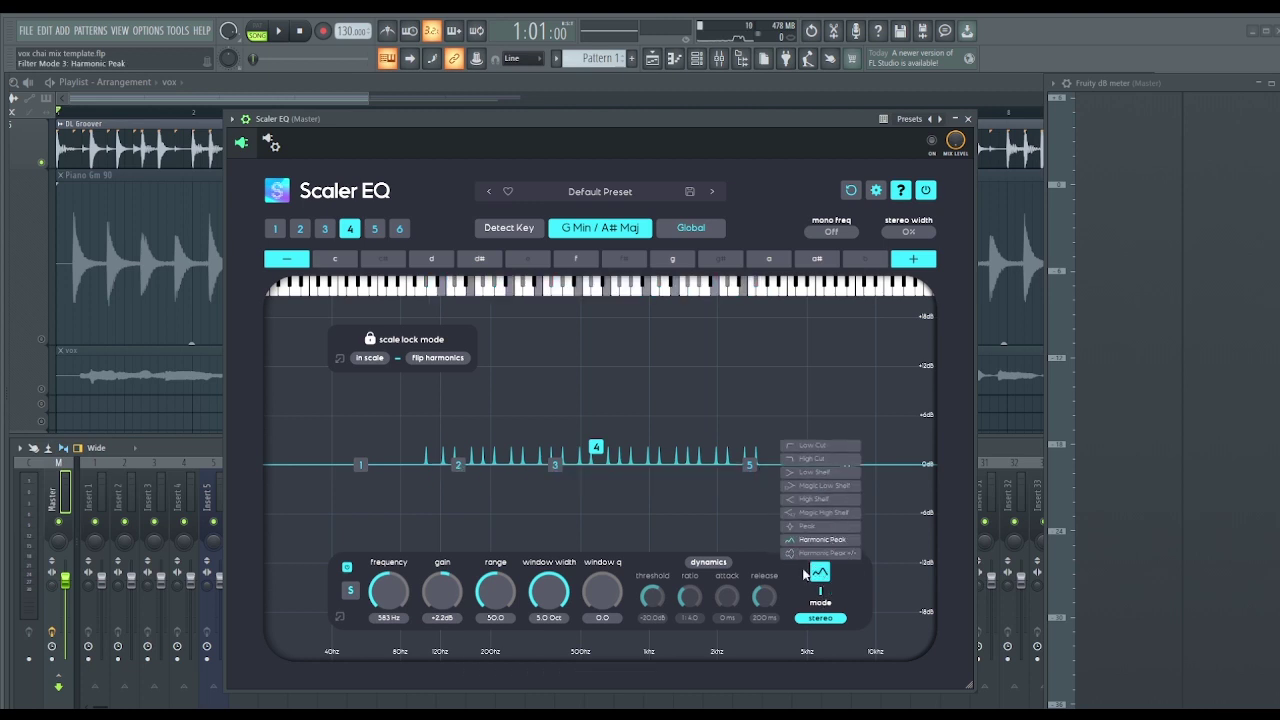
{"action": "left_click", "coordinate": [546, 532]}
{"action": "left_click", "coordinate": [596, 482]}
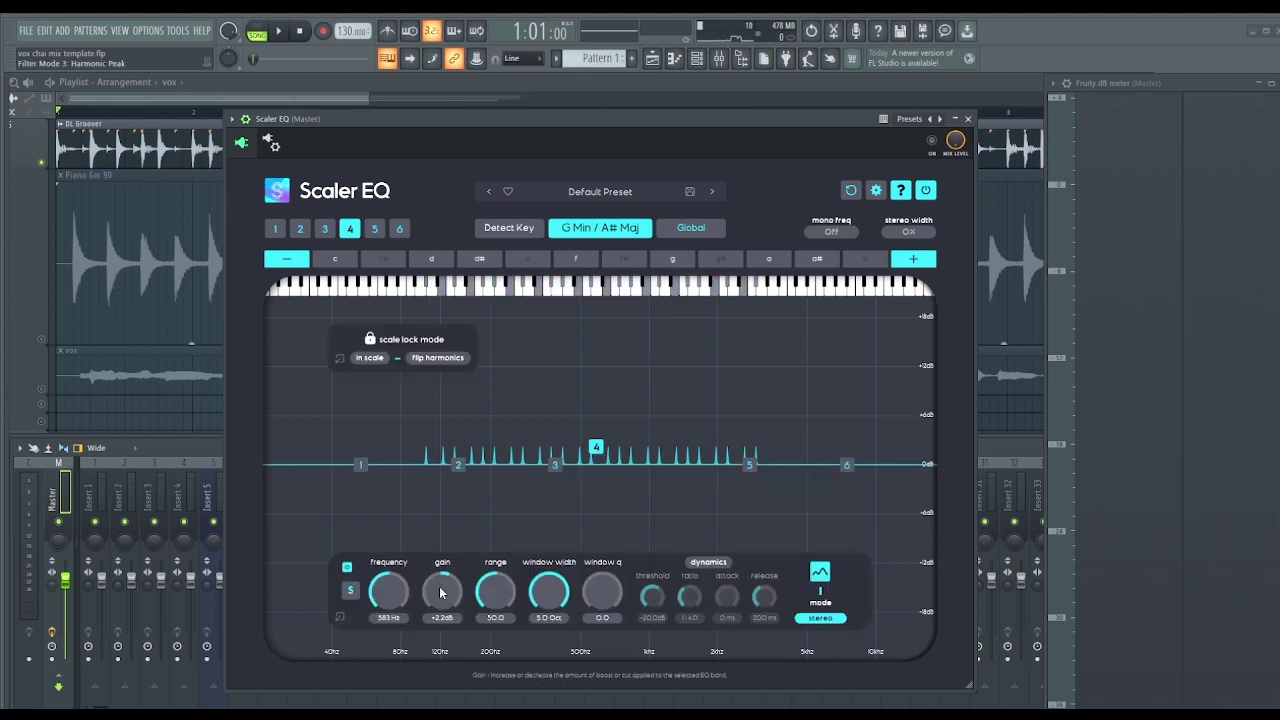
{"action": "scroll", "coordinate": [440, 592], "scroll_direction": "down", "scroll_amount": 3}
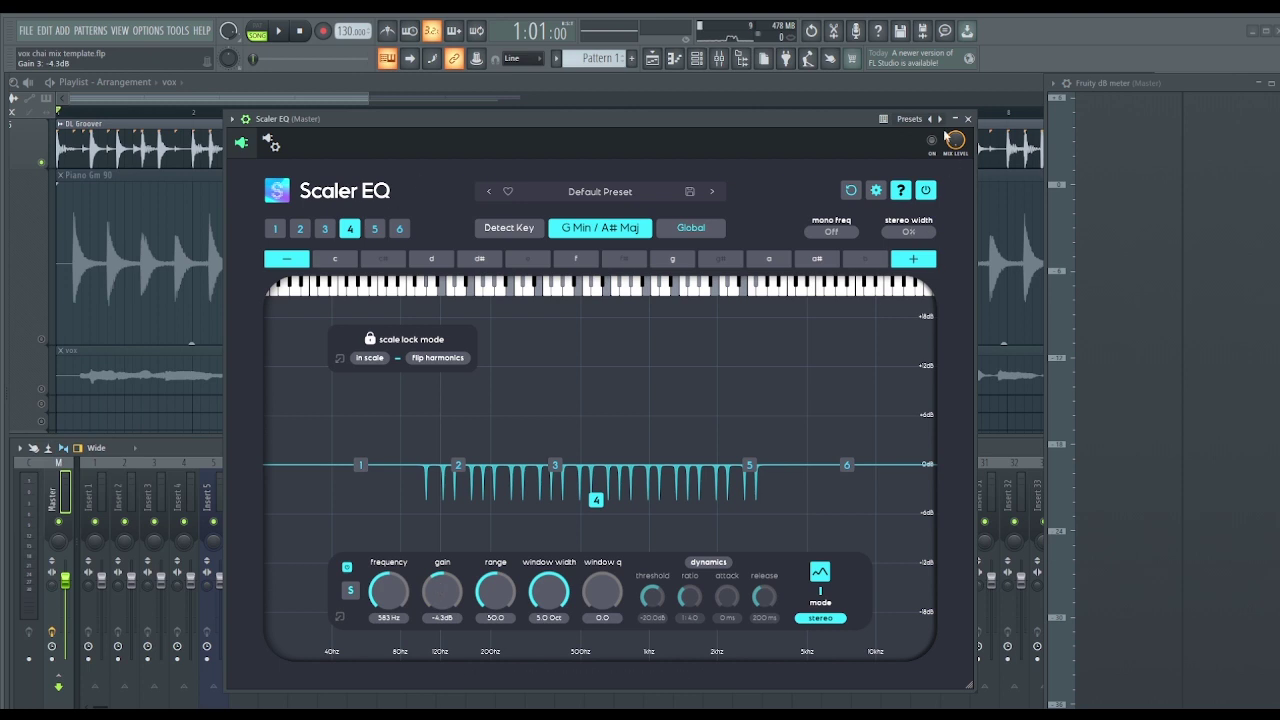
Adjust band 4's harmonic cuts during playback, settling at shallow dips of about -2.4 dB
{"action": "left_click", "coordinate": [280, 33]}
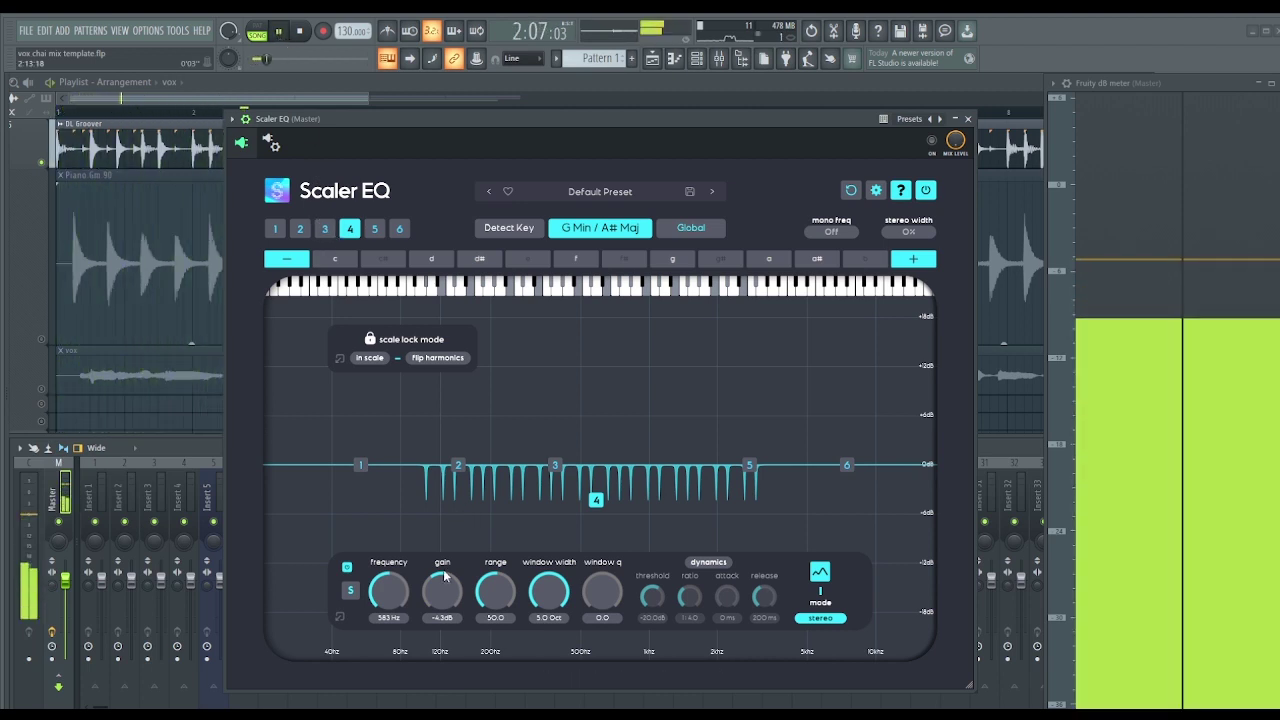
{"action": "left_click_drag", "start_coordinate": [441, 590], "coordinate": [441, 595]}
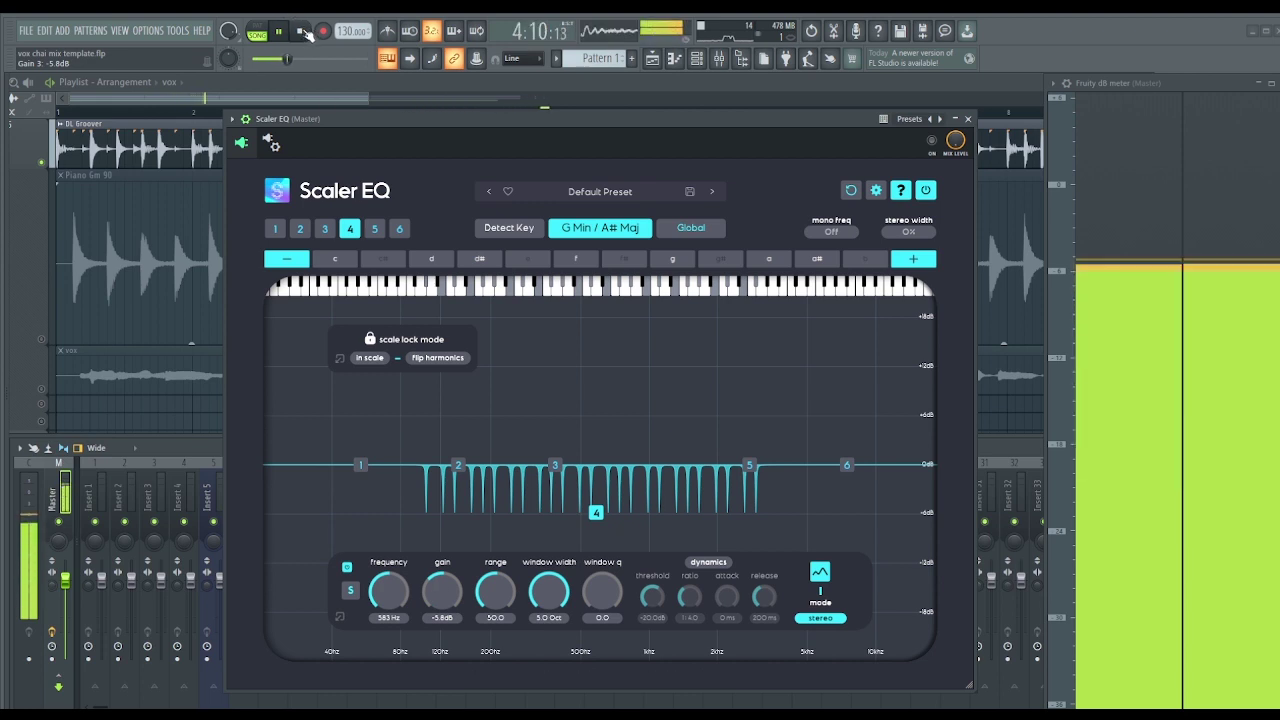
{"action": "left_click", "coordinate": [302, 32]}
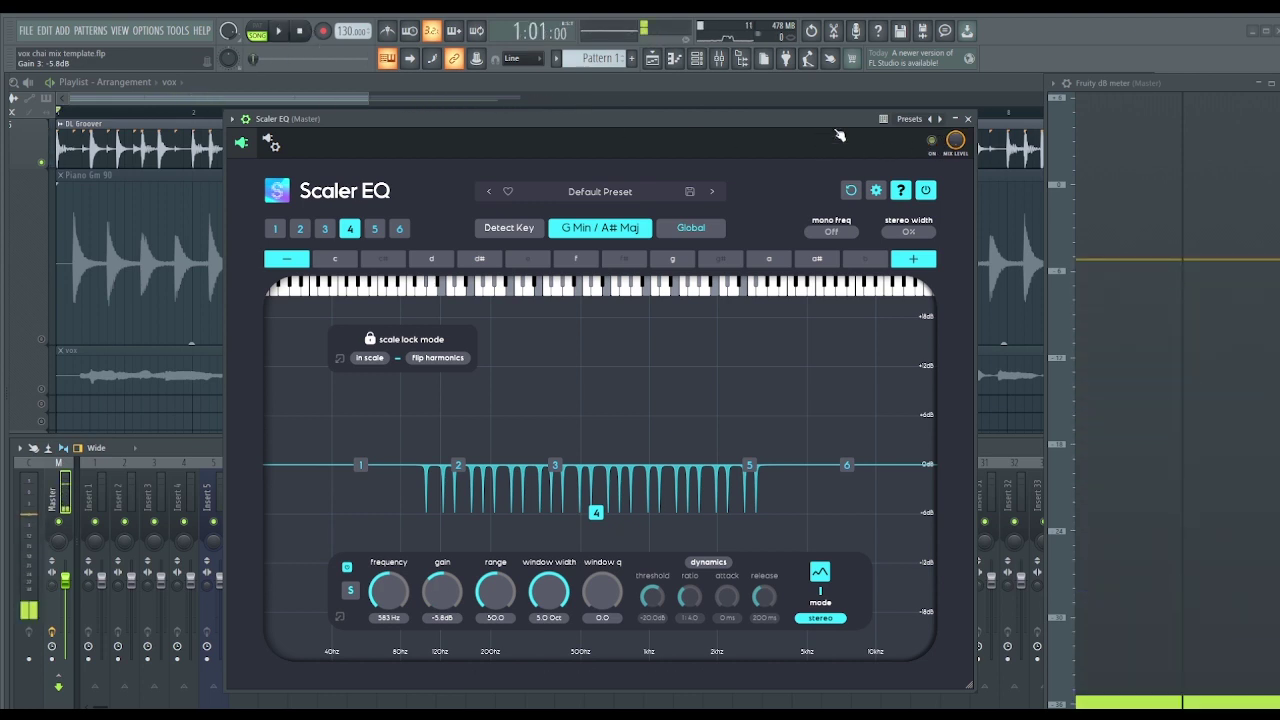
{"action": "left_click", "coordinate": [282, 32]}
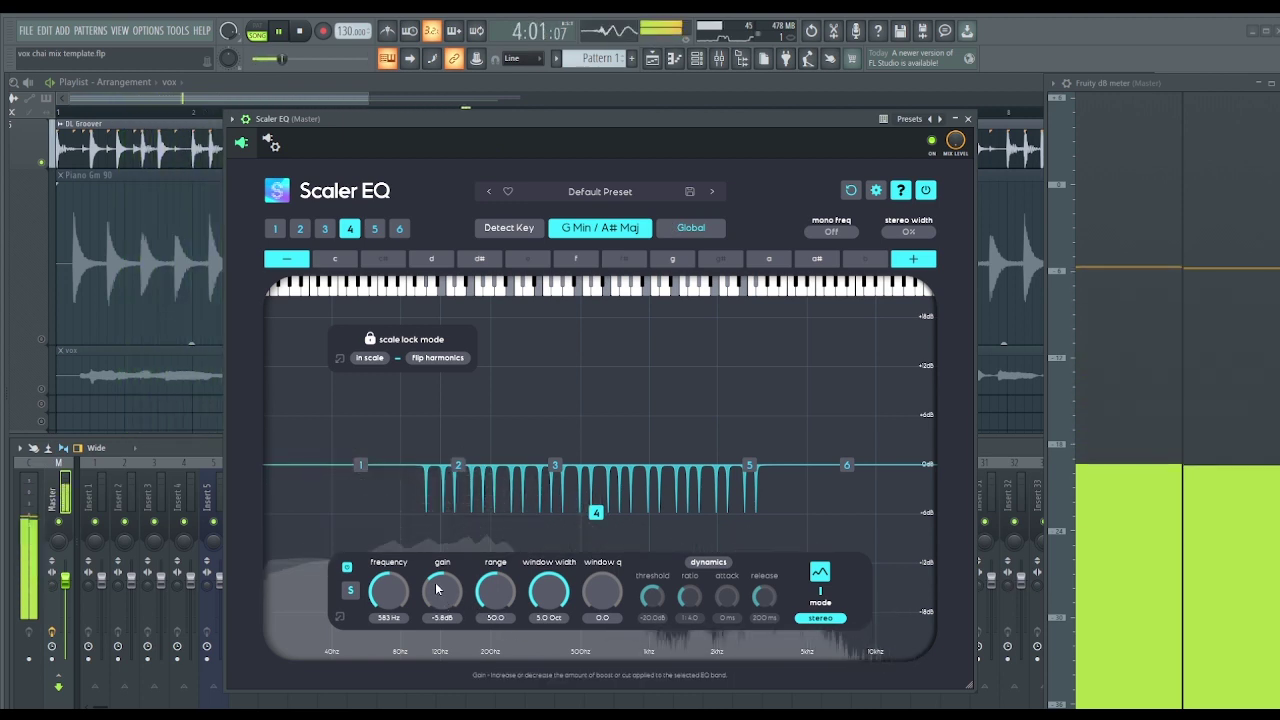
{"action": "scroll", "coordinate": [436, 592], "scroll_direction": "down", "scroll_amount": 2}
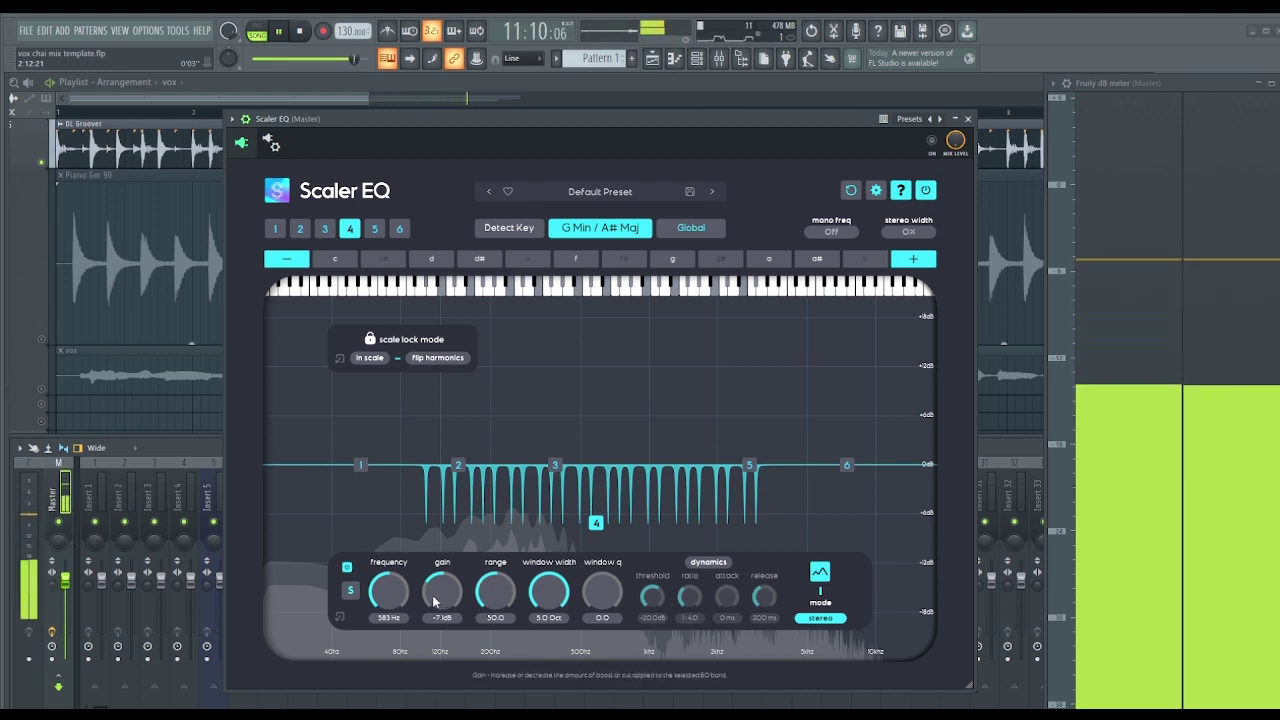
{"action": "scroll", "coordinate": [434, 598], "scroll_direction": "down", "scroll_amount": 6}
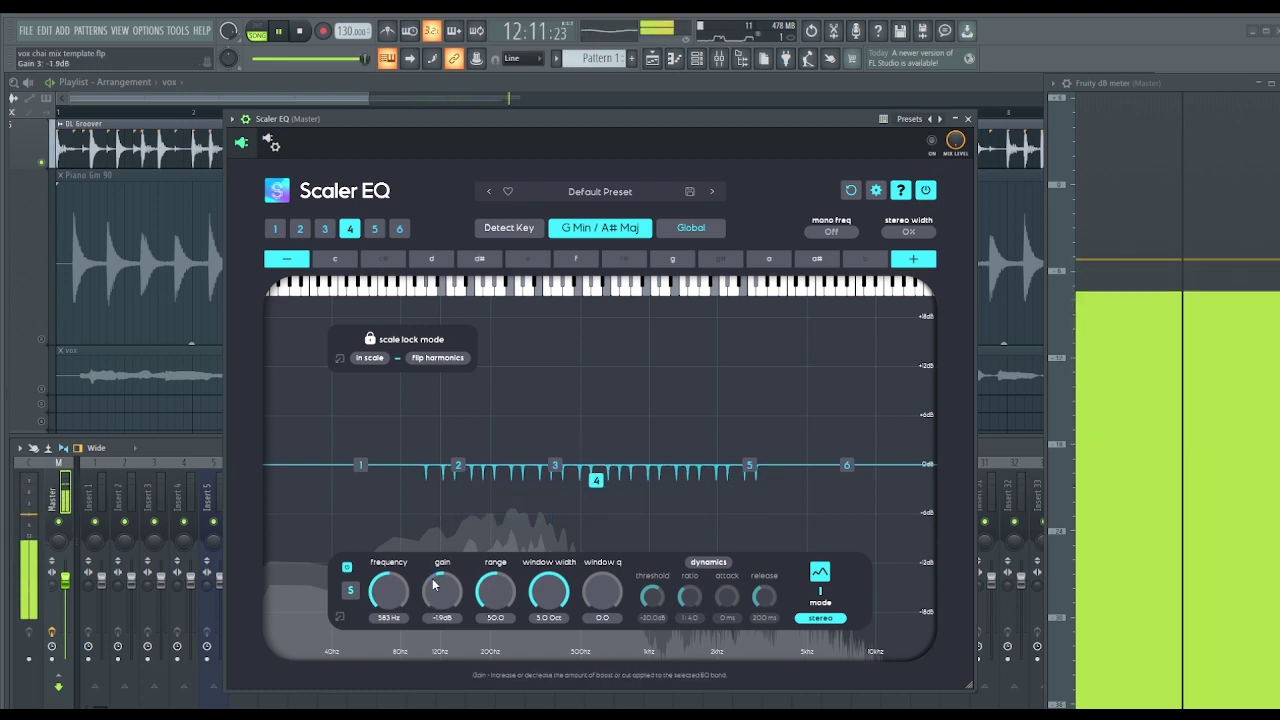
{"action": "scroll", "coordinate": [434, 590], "scroll_direction": "down", "scroll_amount": 1}
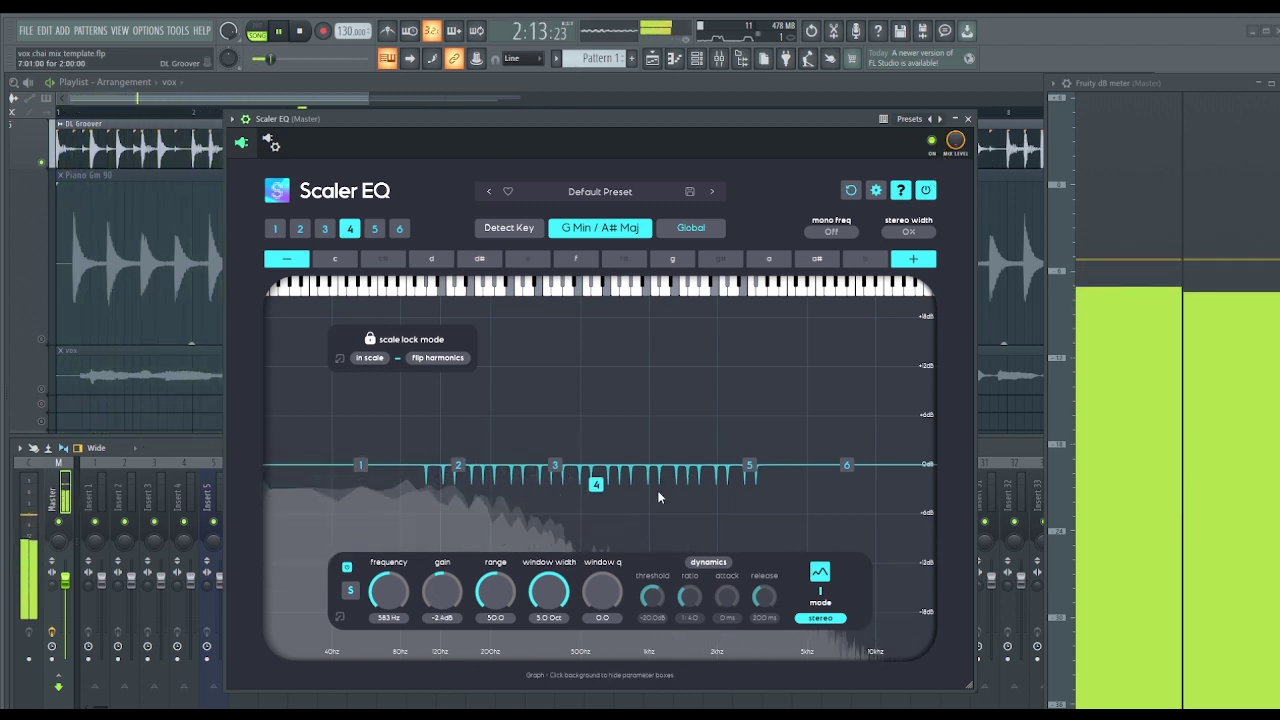
{"action": "scroll", "coordinate": [437, 594], "scroll_direction": "down", "scroll_amount": 1}
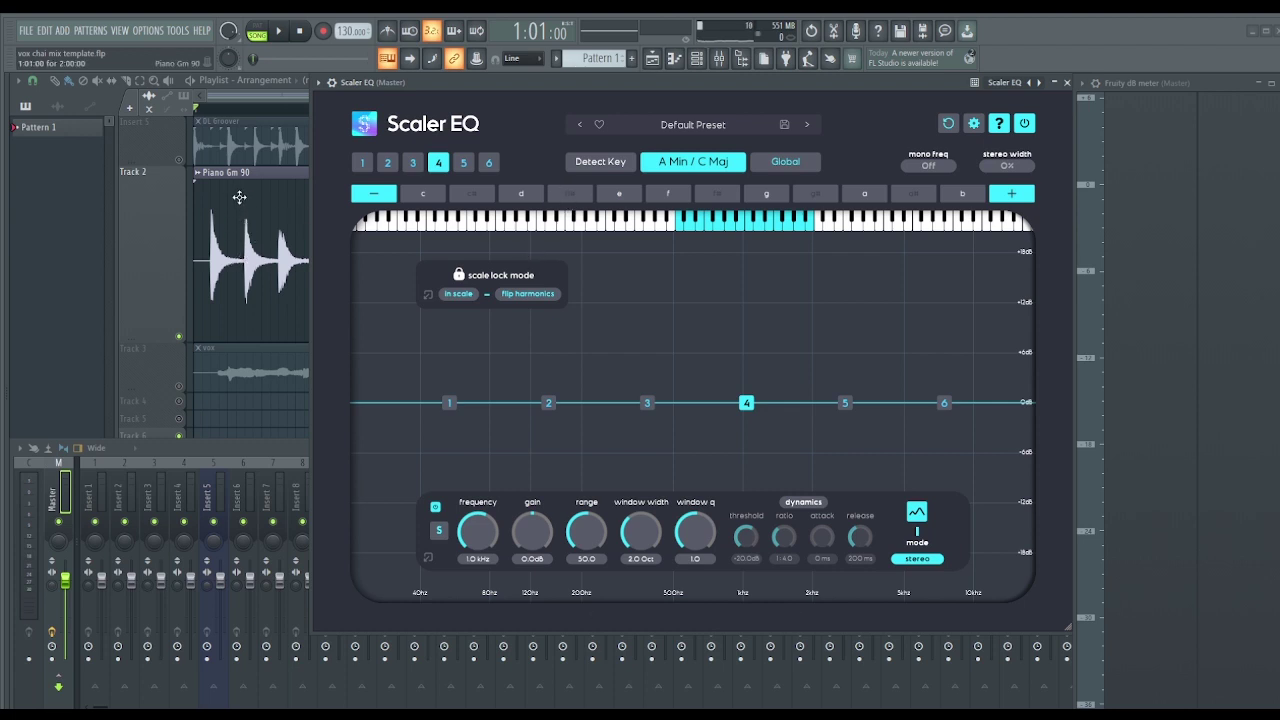
Play the song and run Detect Key until it reads G Min / A# Maj, then stop playback
{"action": "left_click", "coordinate": [581, 298]}
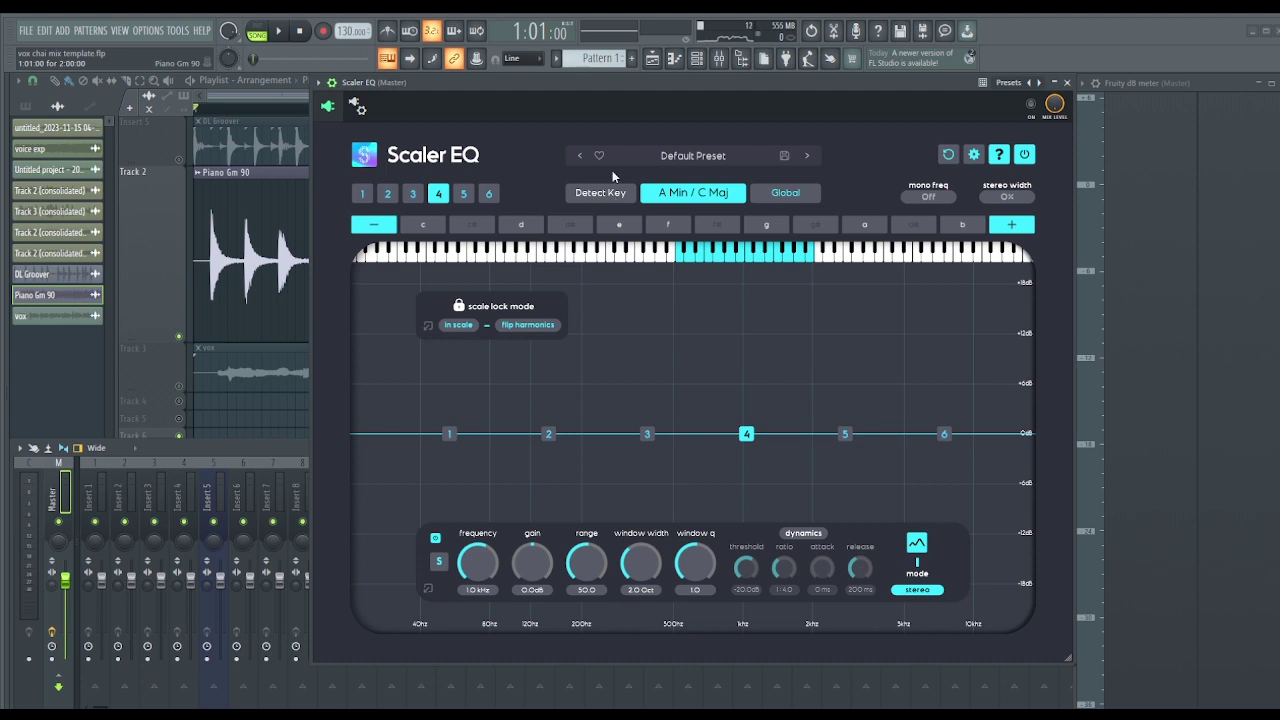
{"action": "key", "text": "space"}
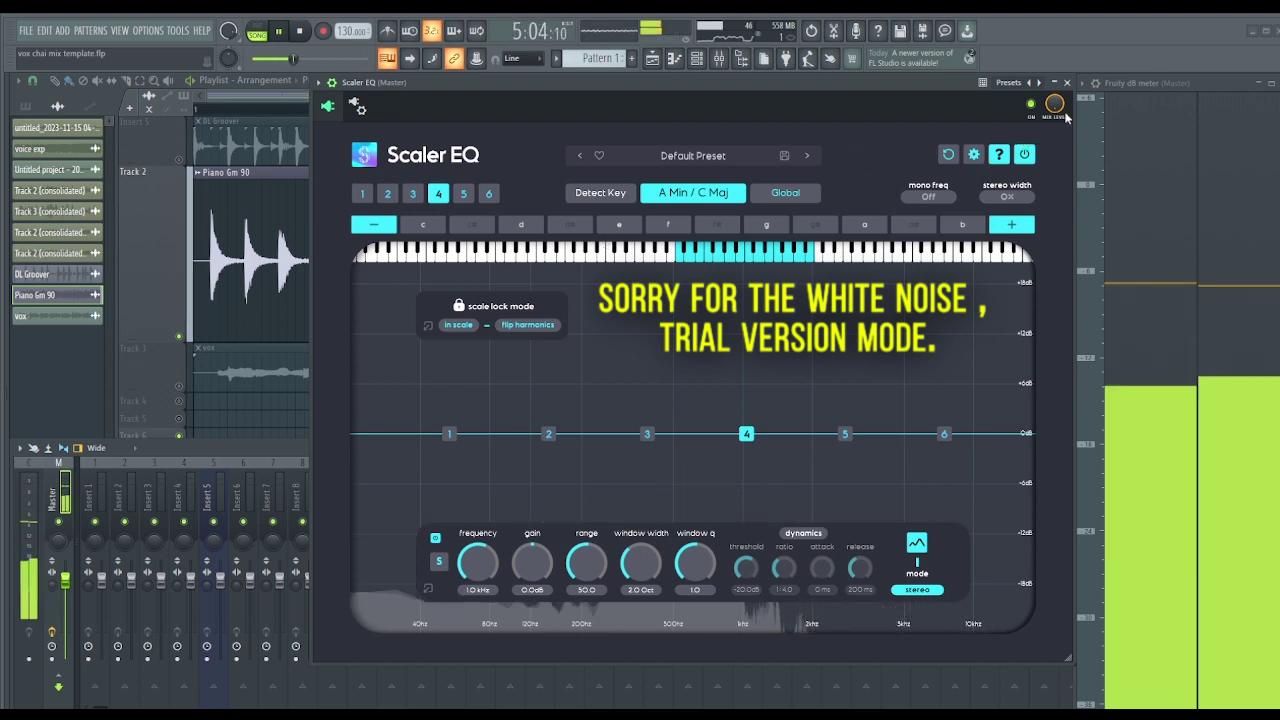
{"action": "left_click", "coordinate": [281, 32]}
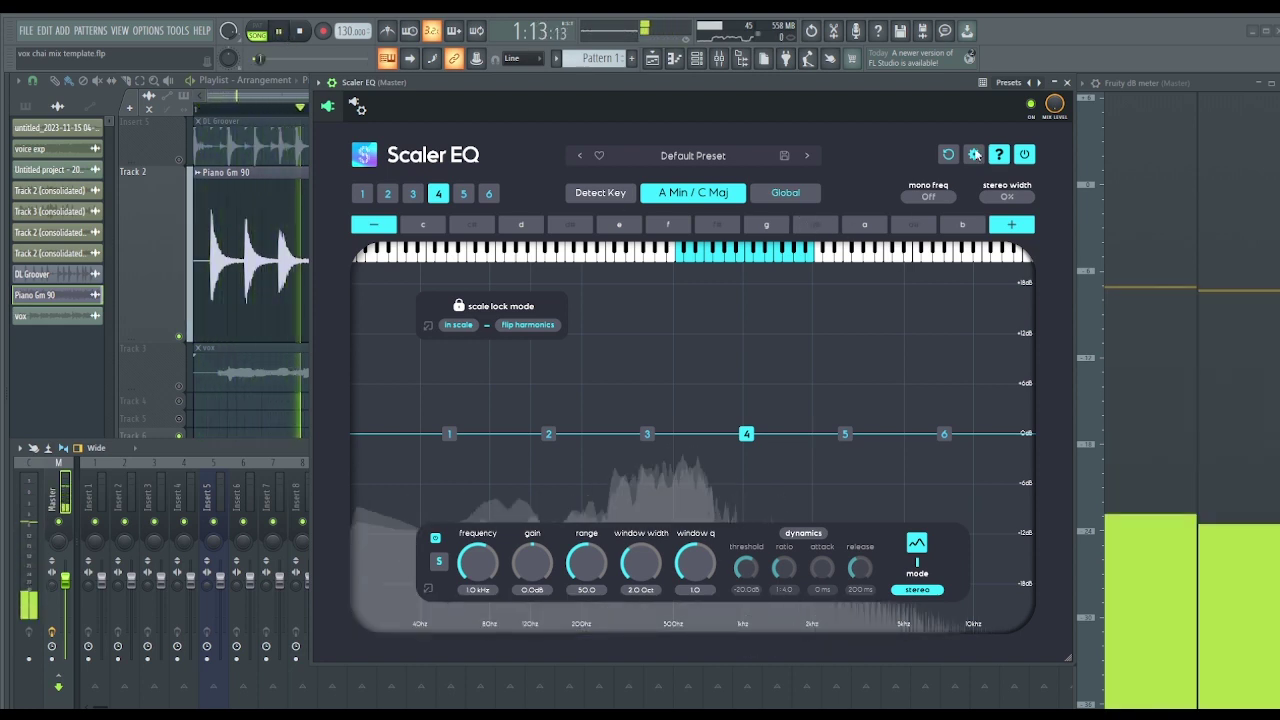
{"action": "left_click", "coordinate": [598, 202]}
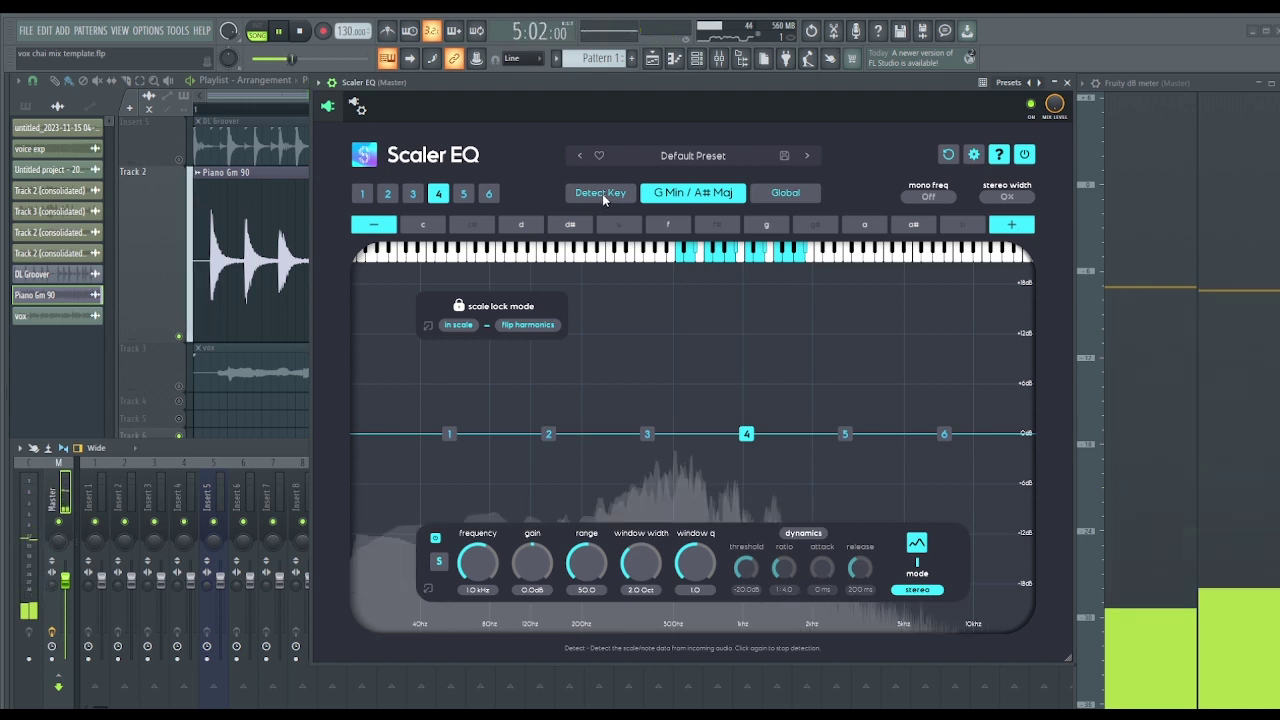
{"action": "left_click", "coordinate": [603, 195]}
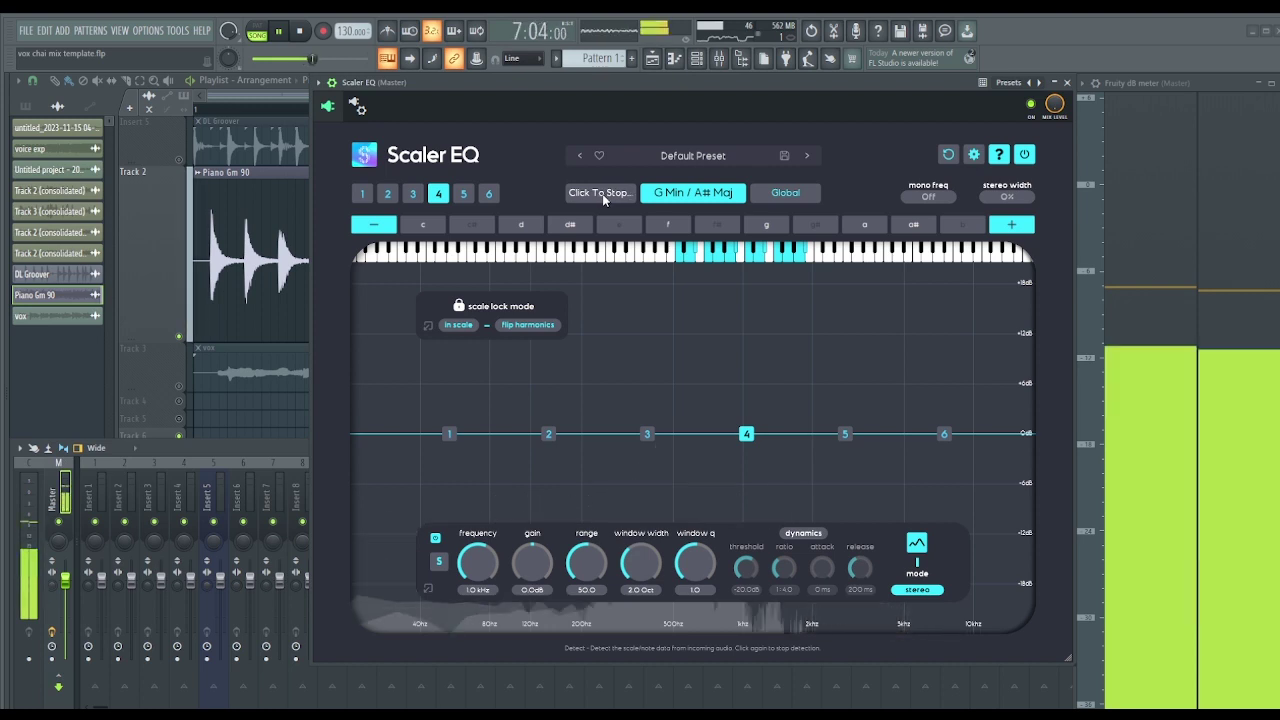
{"action": "left_click", "coordinate": [603, 195]}
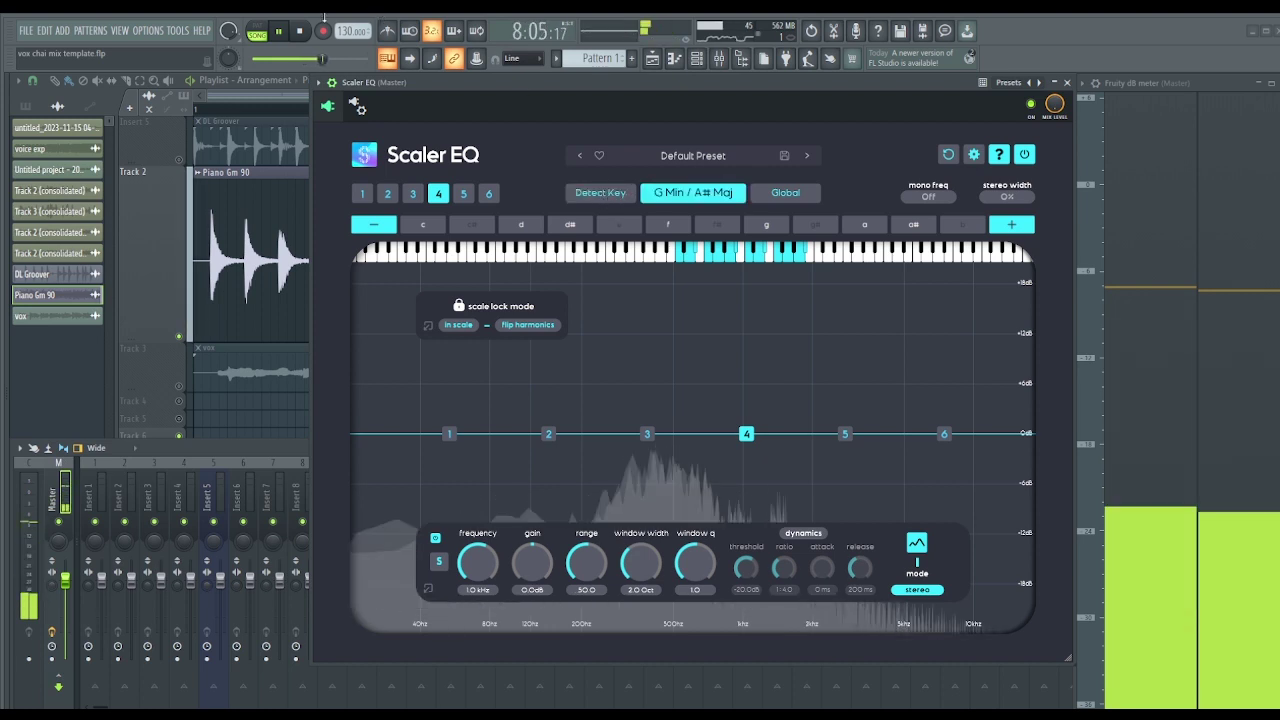
{"action": "left_click", "coordinate": [298, 30]}
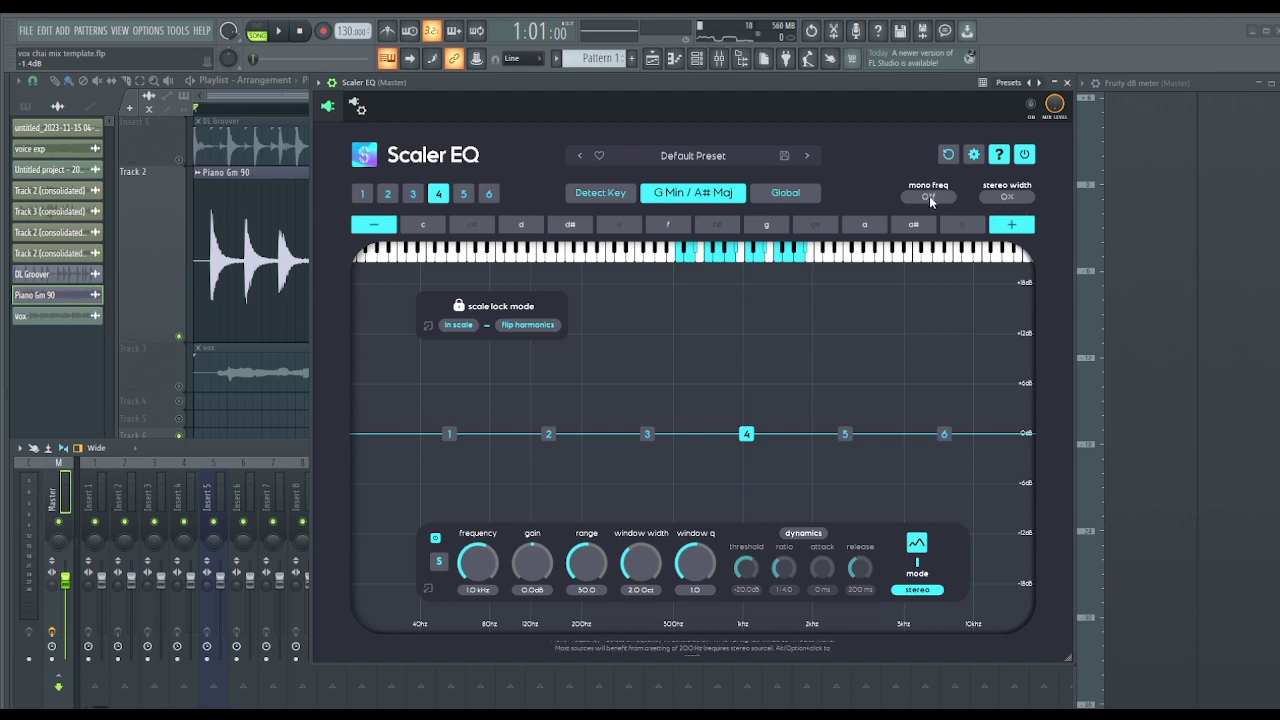
Raise Mono Freq from Off to 50 Hz so everything below stays mono
{"action": "left_click_drag", "start_coordinate": [930, 200], "coordinate": [970, 195]}
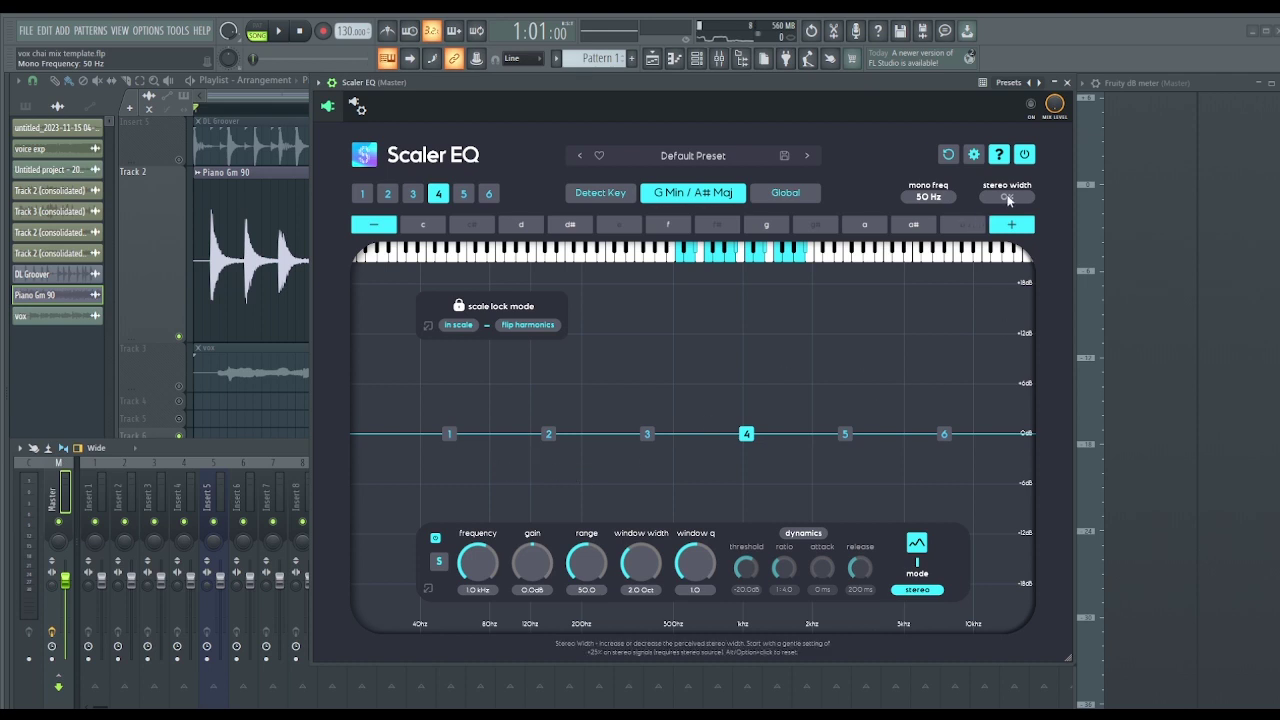
Select band 5 and boost it around 2.9 kHz
{"action": "left_click", "coordinate": [845, 433]}
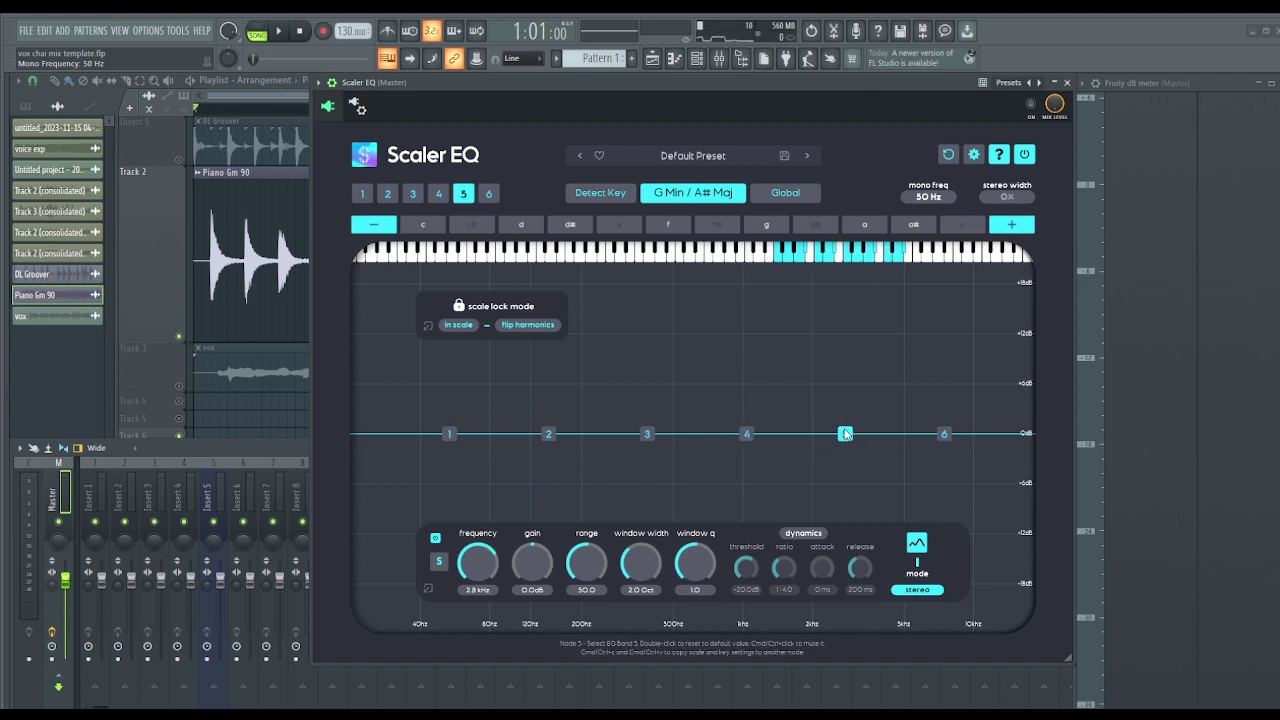
{"action": "left_click", "coordinate": [843, 417]}
{"action": "left_click", "coordinate": [849, 393]}
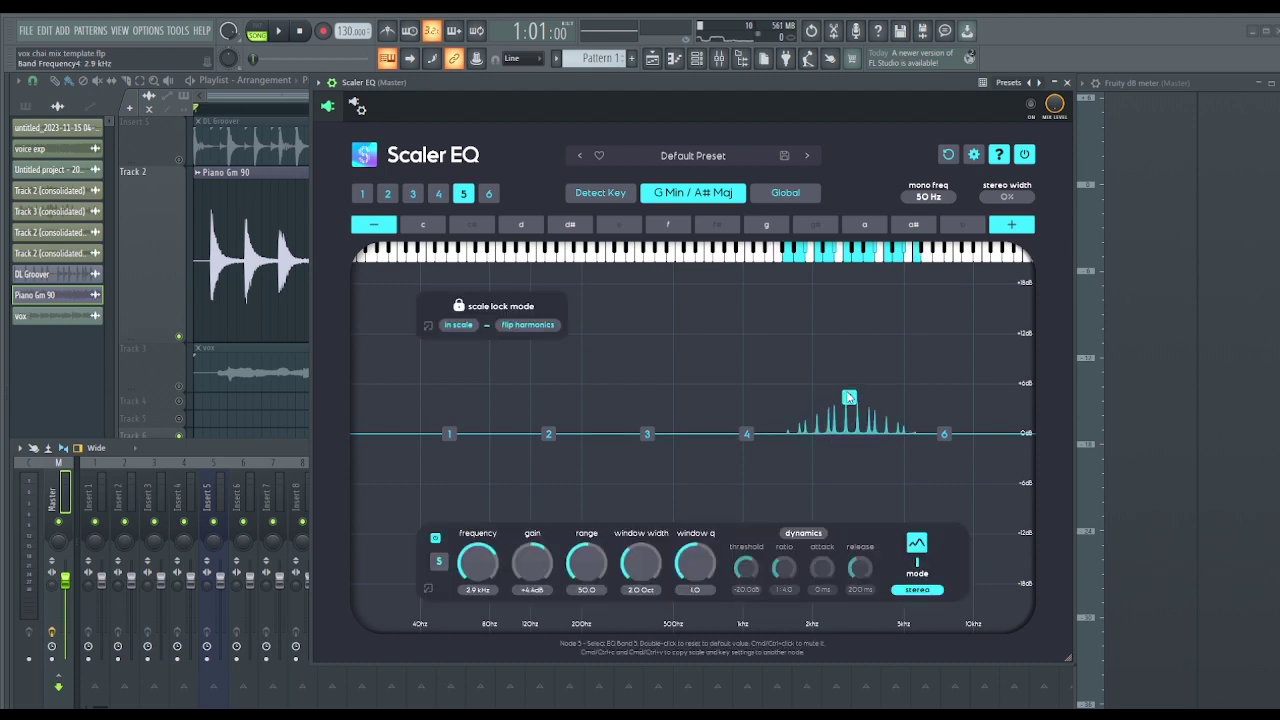
{"action": "scroll", "coordinate": [1015, 197], "scroll_direction": "up", "scroll_amount": 1}
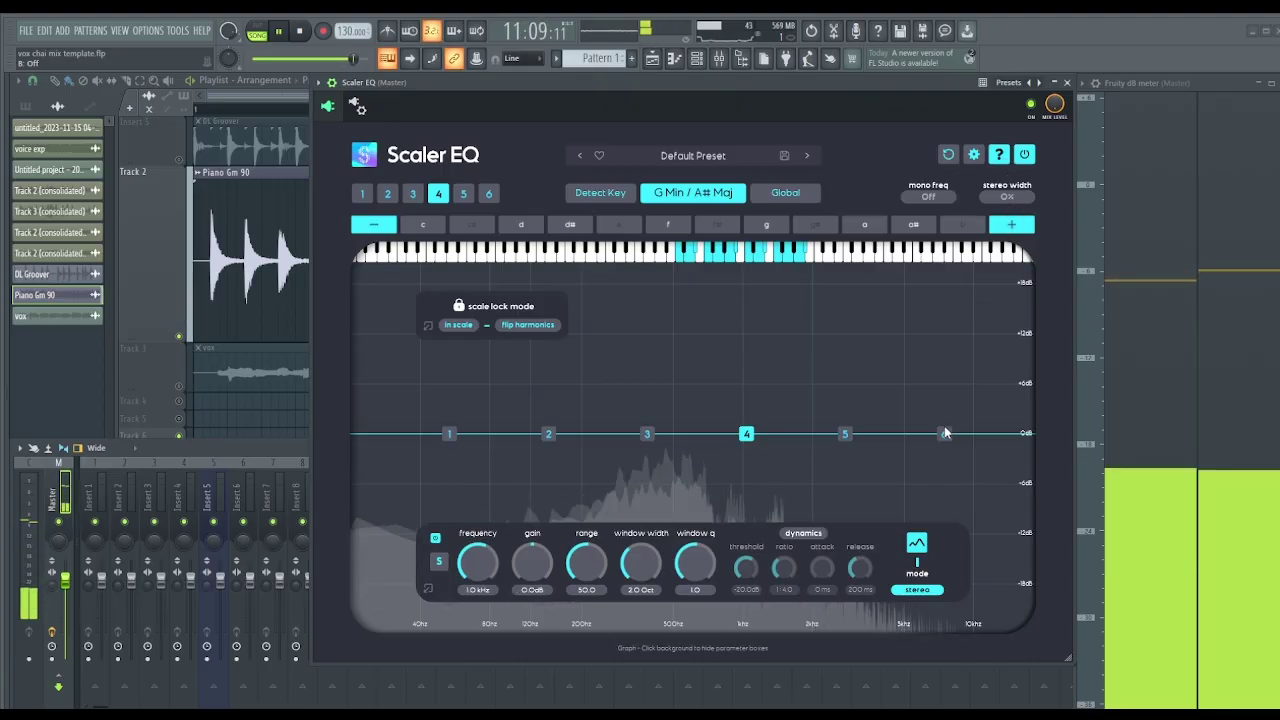
Raise band 6 to a +6.6 dB high shelf at 6.9 kHz, widen it to 100% stereo width, and stop playback
{"action": "left_click_drag", "start_coordinate": [944, 433], "coordinate": [937, 379]}
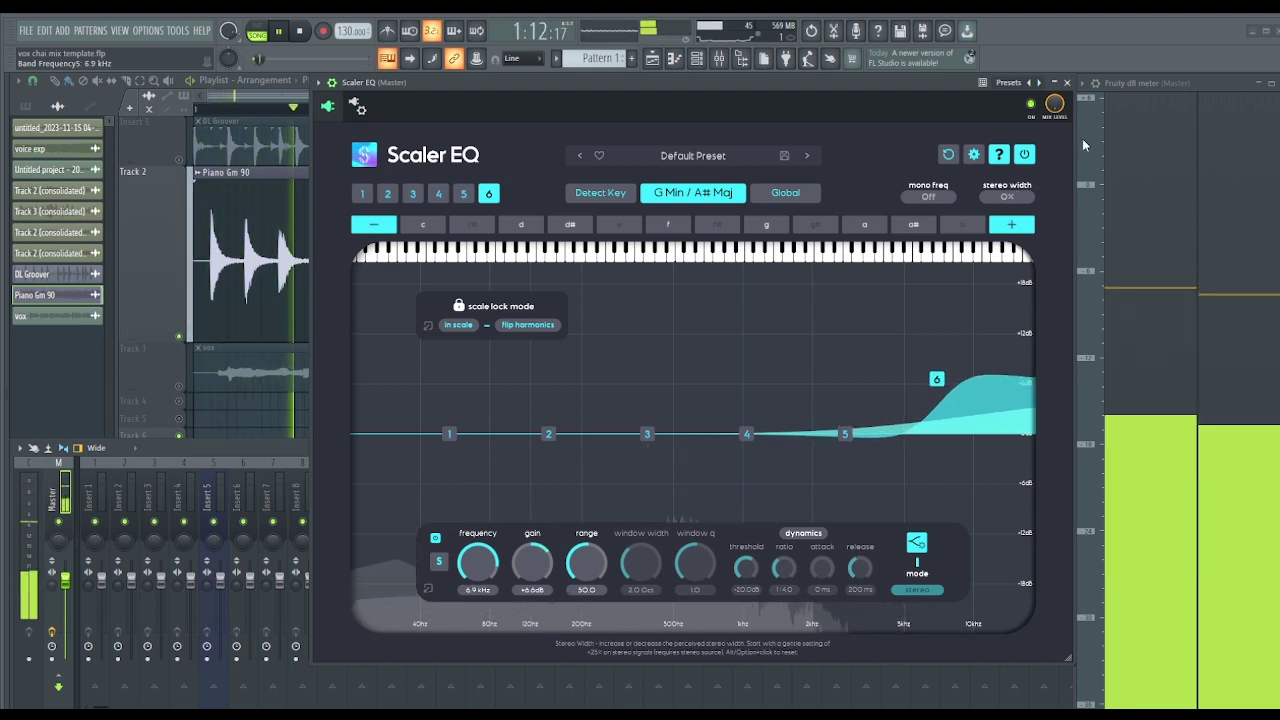
{"action": "left_click_drag", "start_coordinate": [1010, 197], "coordinate": [1008, 192]}
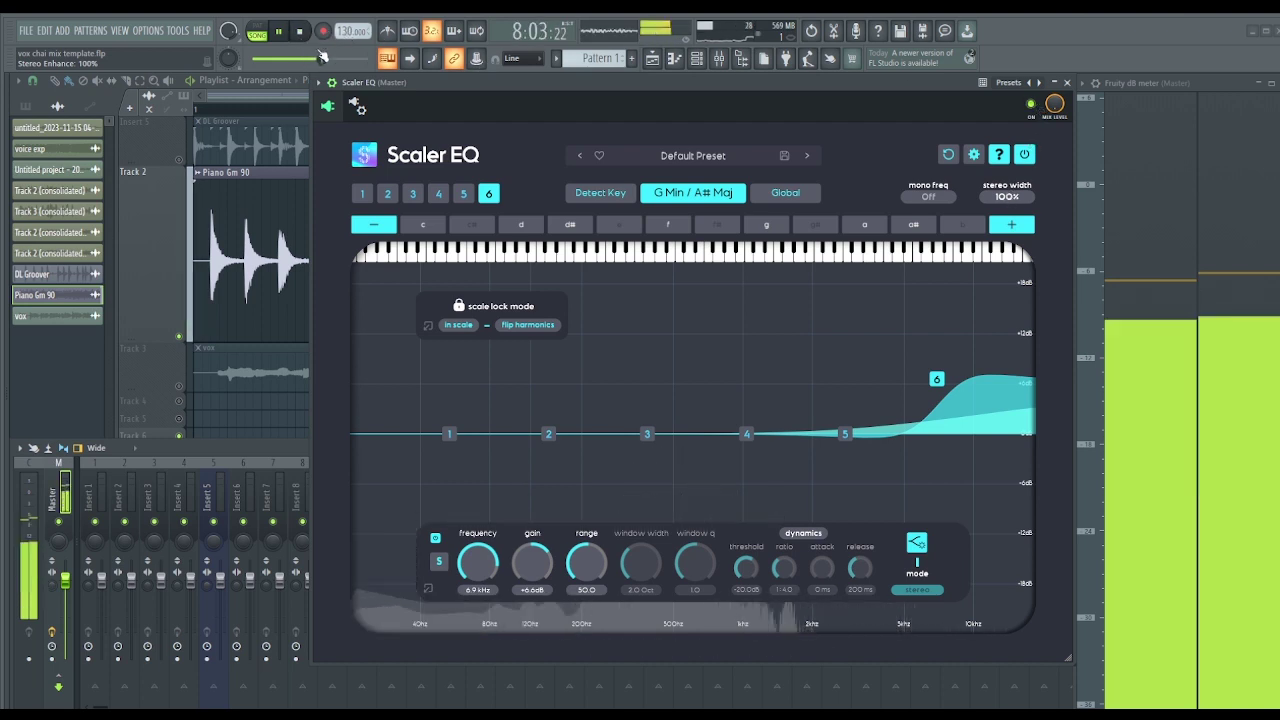
{"action": "left_click", "coordinate": [300, 32]}
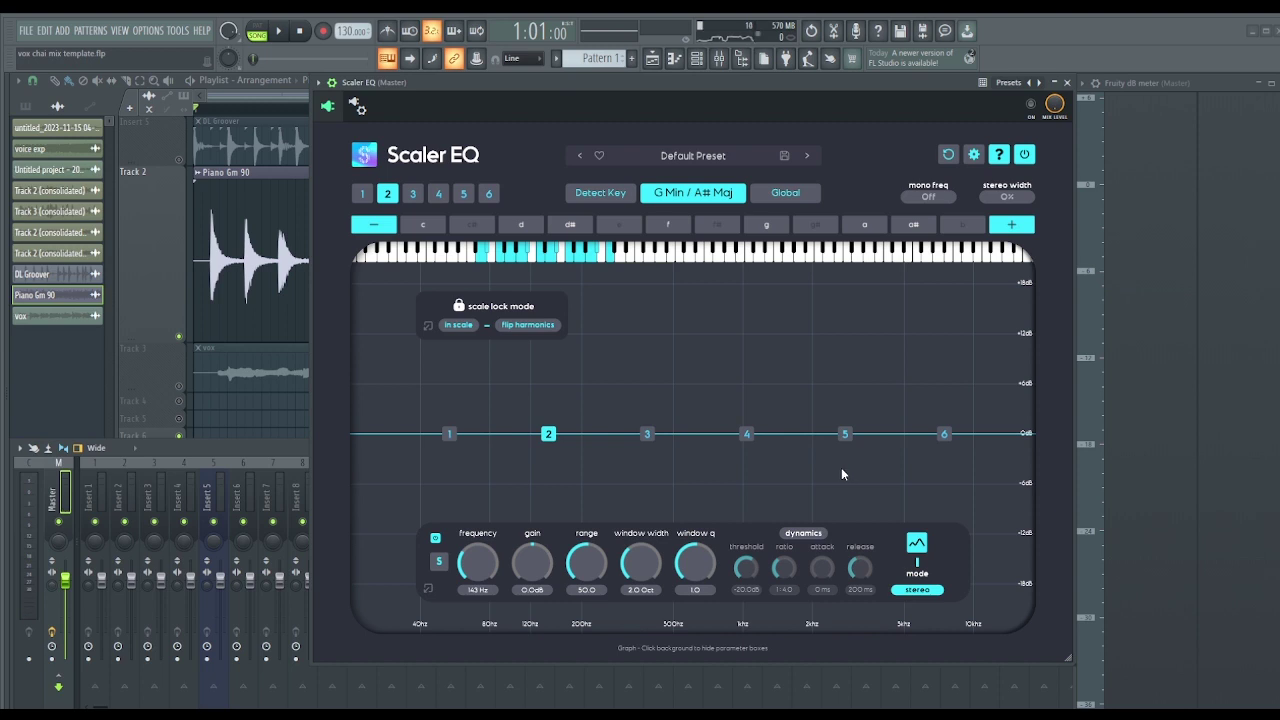
Turn on dynamics for band 3 at 386 Hz, then open and close the preset list without choosing a preset
{"action": "left_click", "coordinate": [647, 433]}
{"action": "left_click", "coordinate": [799, 535]}
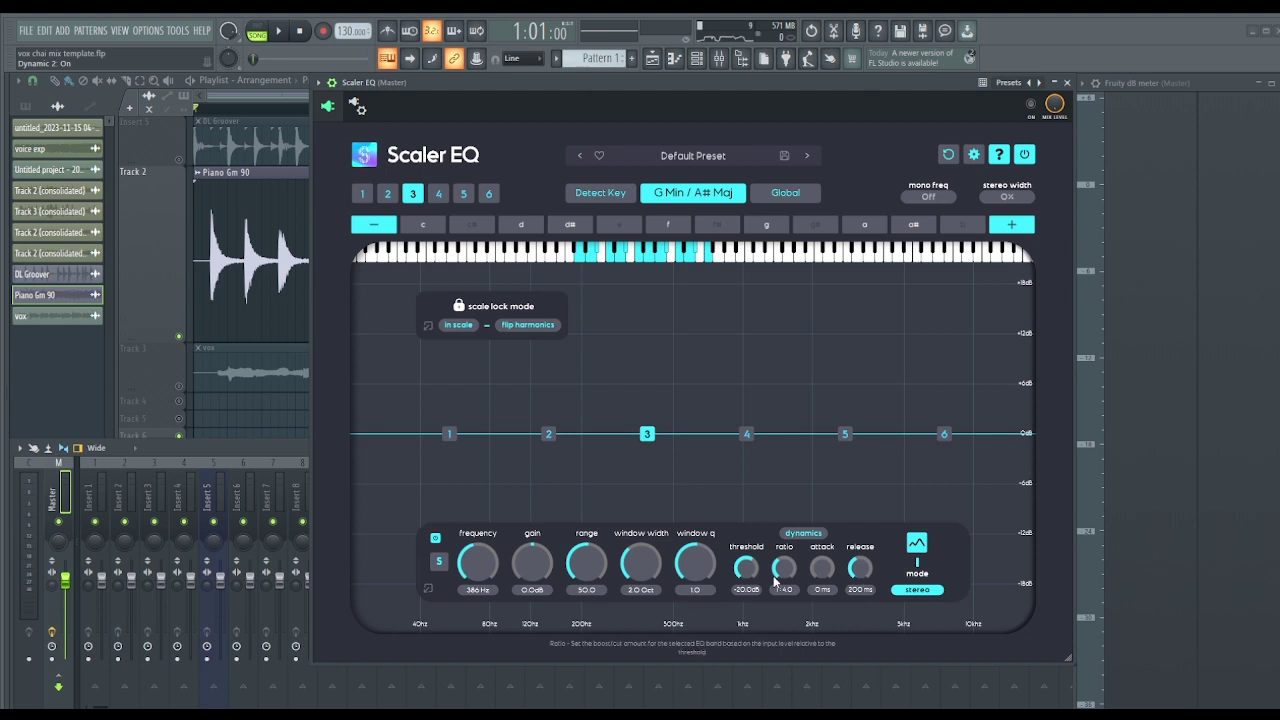
{"action": "left_click", "coordinate": [697, 158]}
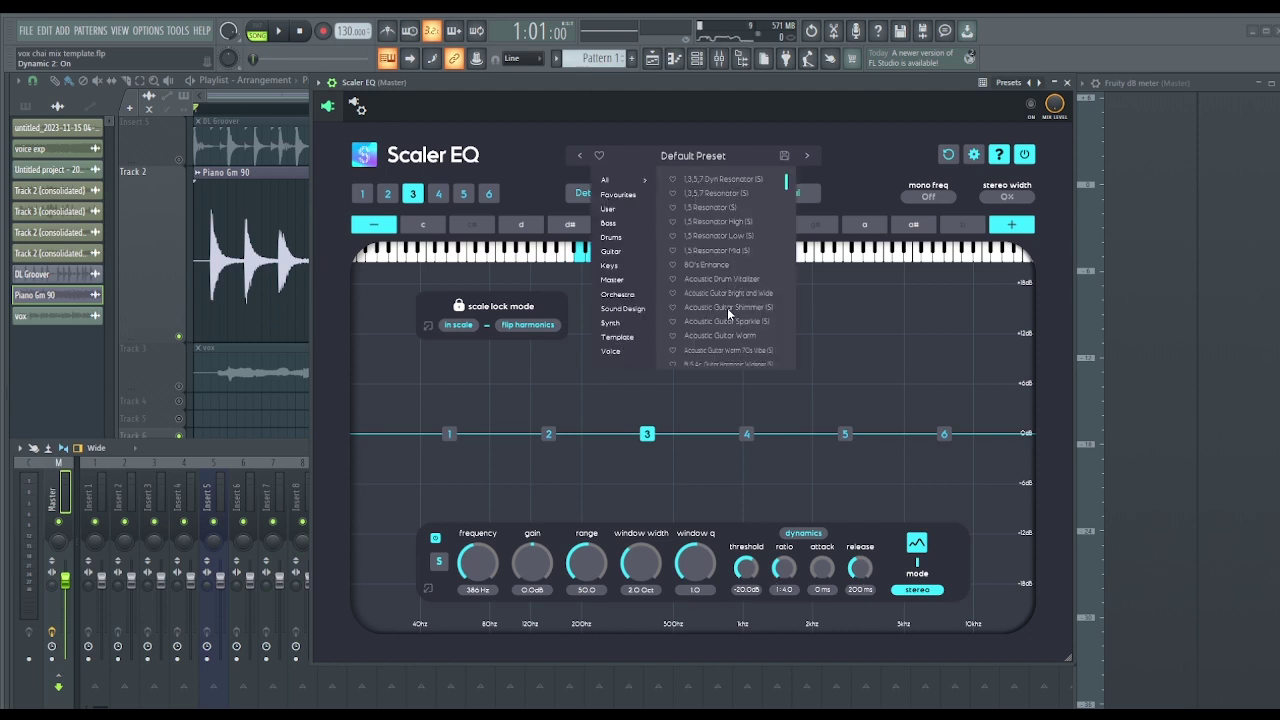
{"action": "left_click", "coordinate": [850, 147]}
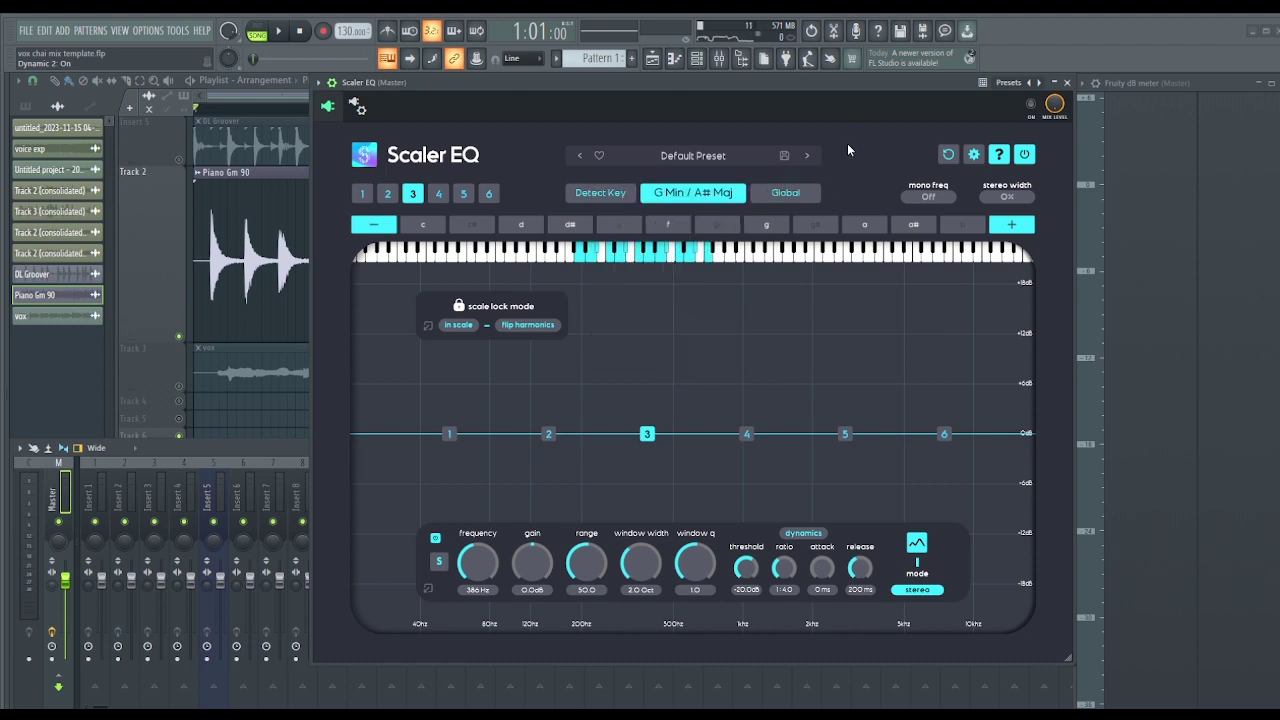